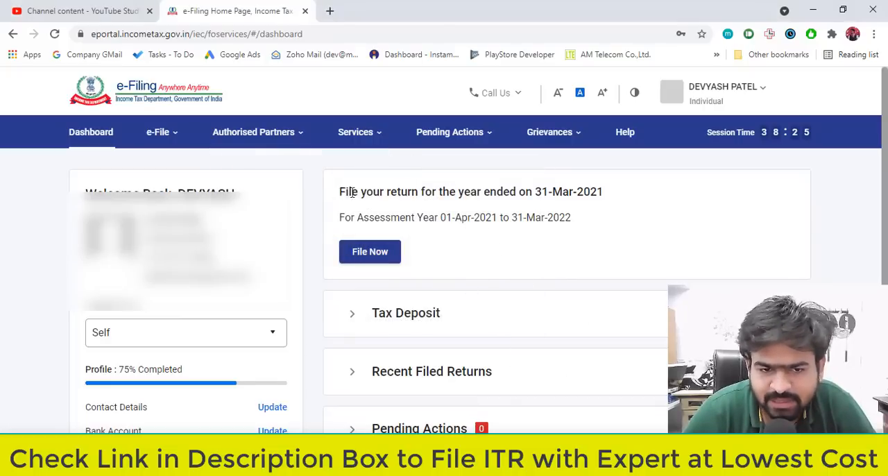
# Open Form 26AS from the income tax return options, accept the redirect to TRACES and continue to the View Tax Credit page.
pyautogui.moveTo(340, 191); pyautogui.dragTo(617, 200)
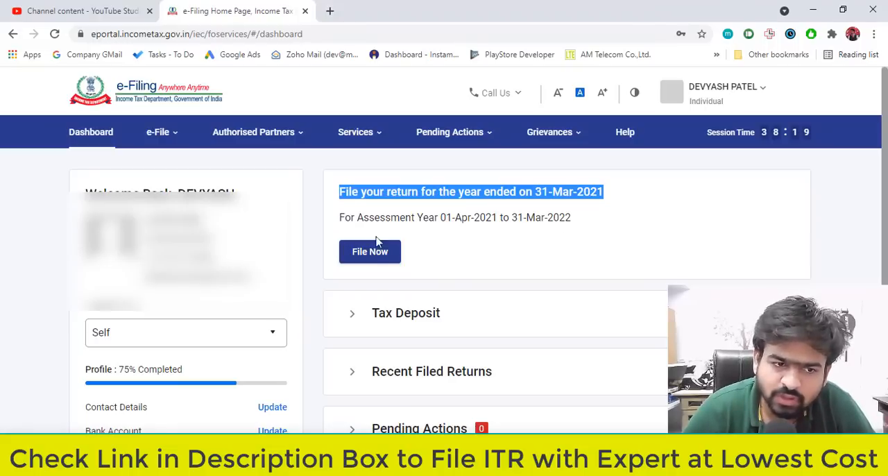
pyautogui.moveTo(177, 139)
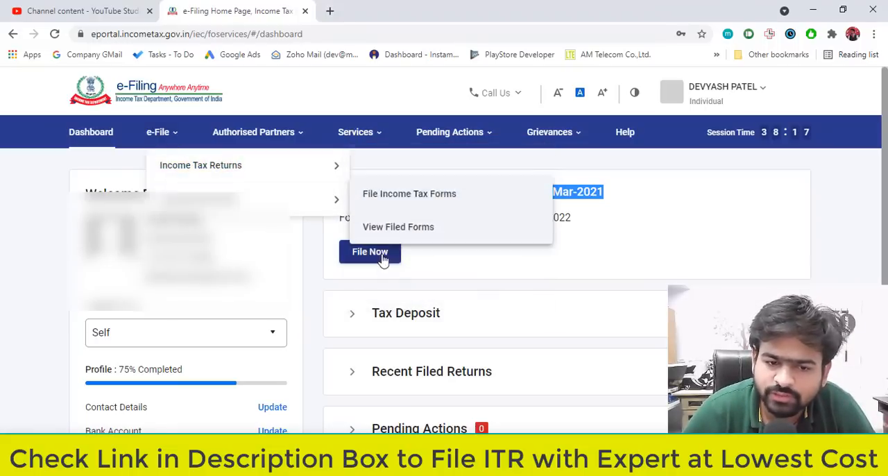
pyautogui.moveTo(200, 177)
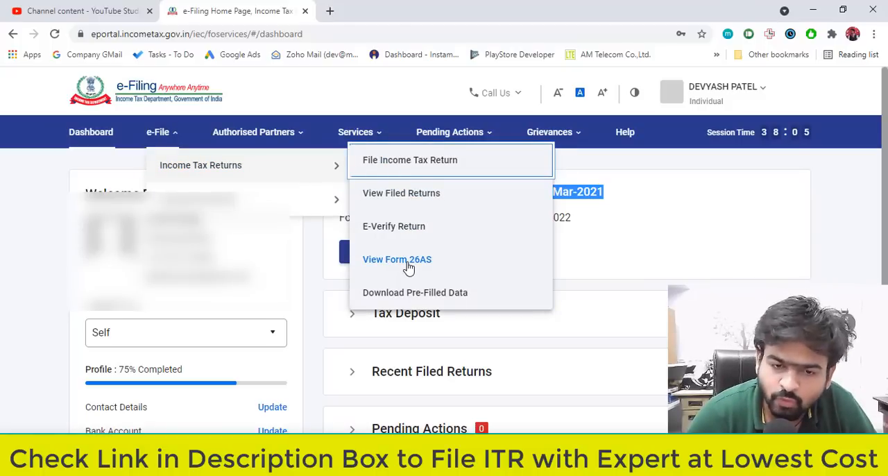
pyautogui.click(408, 262)
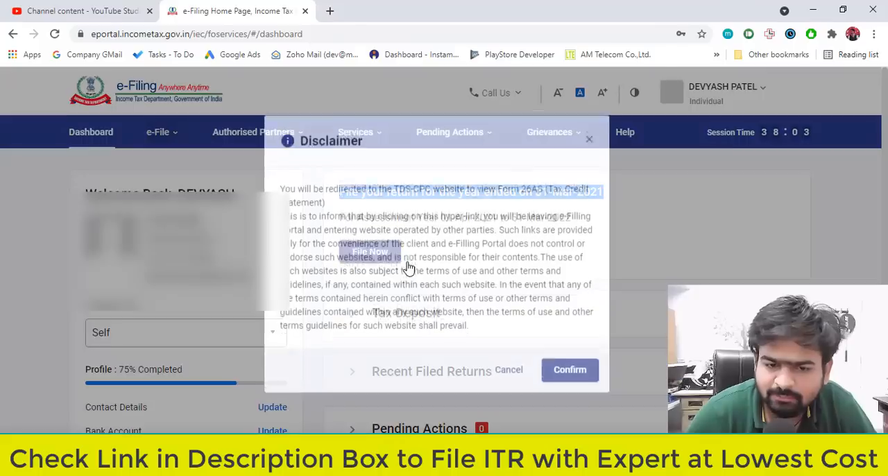
pyautogui.click(567, 386)
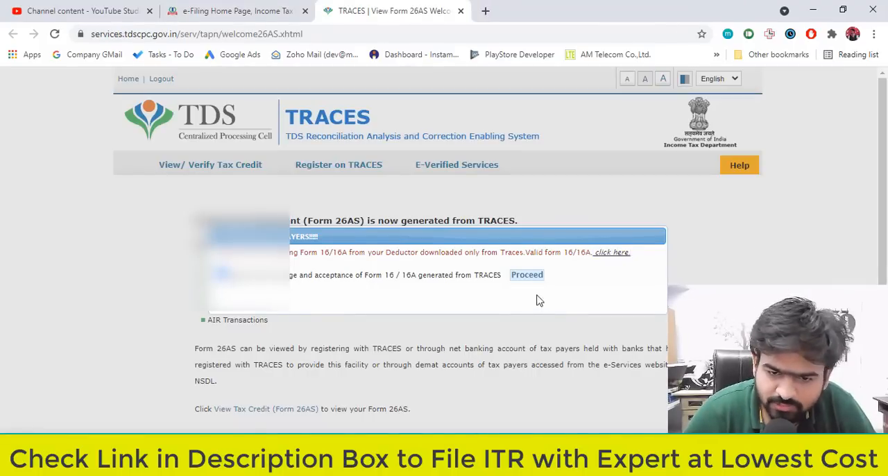
pyautogui.click(530, 277)
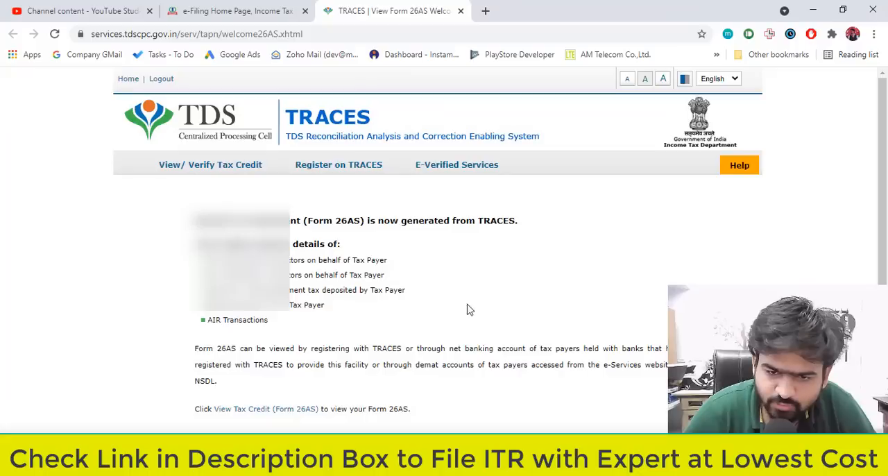
pyautogui.scroll(-1, 420, 315)
pyautogui.click(282, 369)
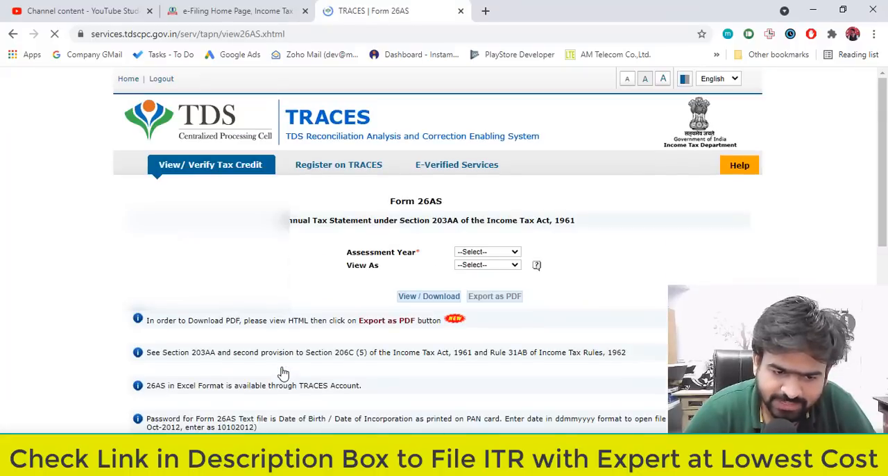
# Display Form 26AS for assessment year 2021-22 as HTML and review the tax deducted at source in Part A.
pyautogui.click(513, 253)
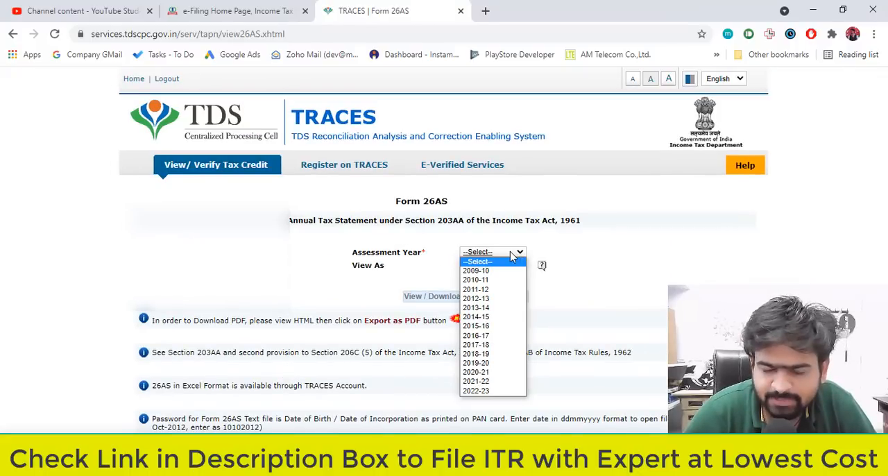
pyautogui.click(503, 383)
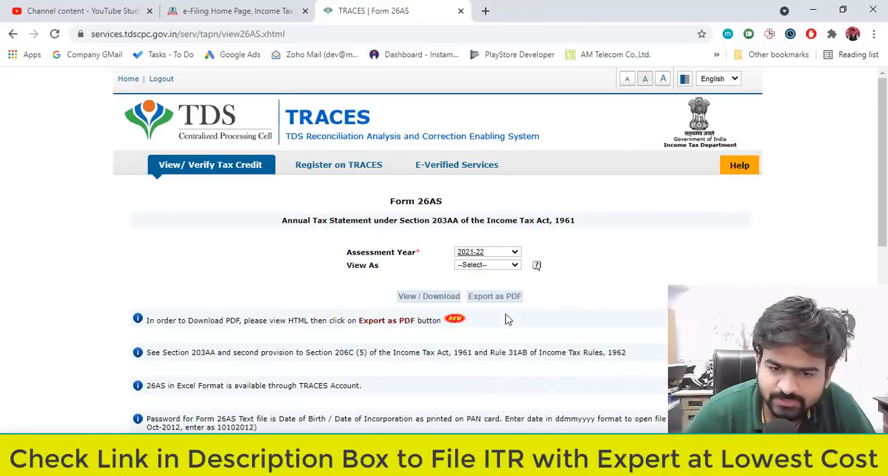
pyautogui.click(491, 267)
pyautogui.click(486, 283)
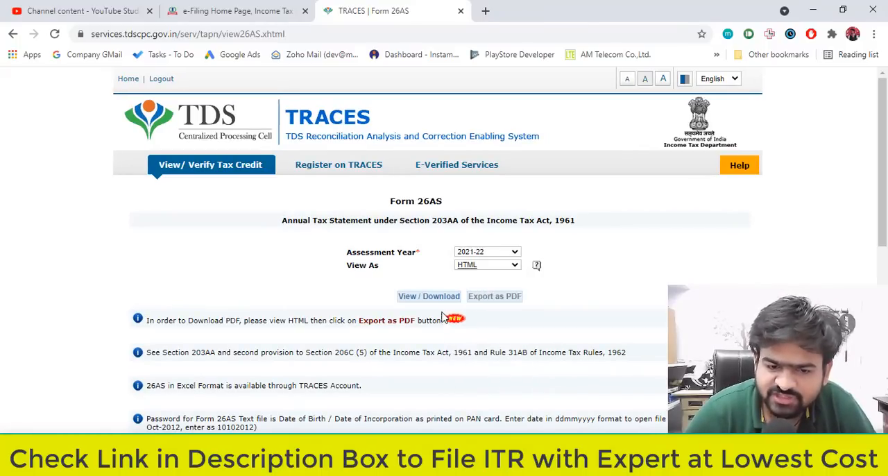
pyautogui.click(429, 300)
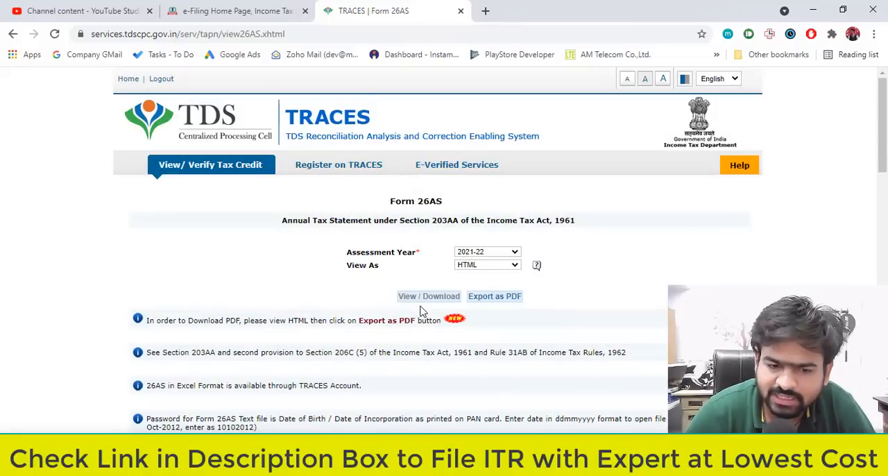
pyautogui.scroll(-10, 421, 311)
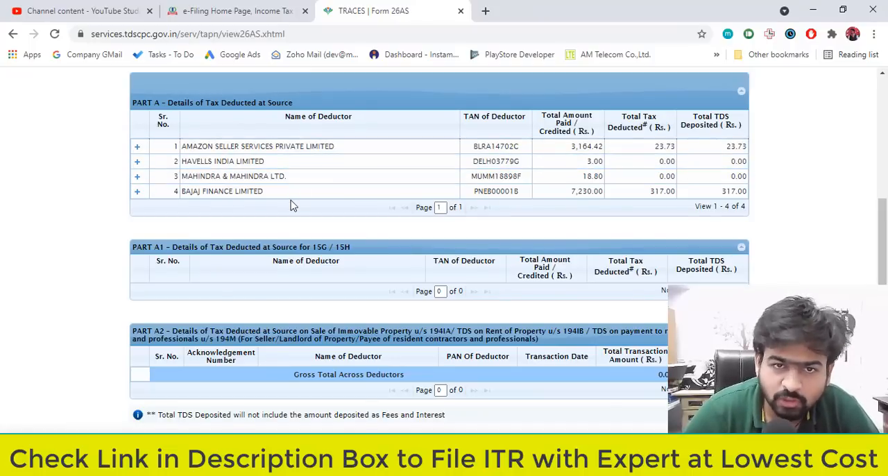
# Return to the e-Filing portal, check the bank accounts on the profile alongside Form 26AS, and go back to the dashboard.
pyautogui.click(235, 8)
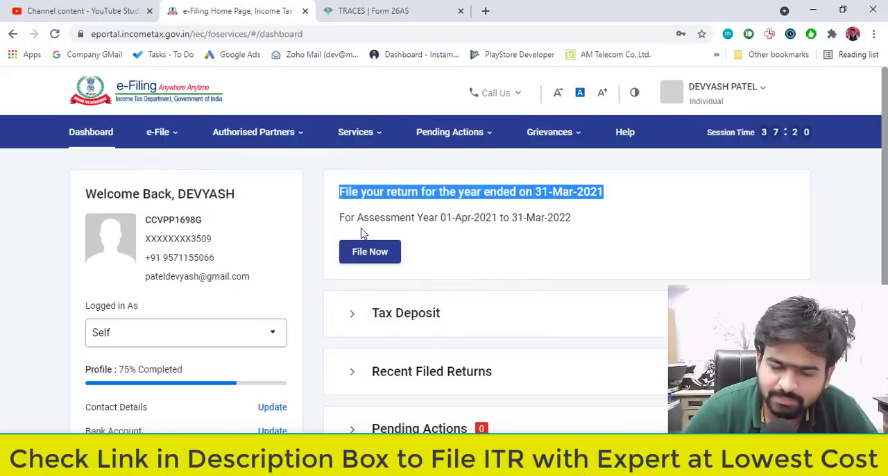
pyautogui.scroll(-4, 377, 296)
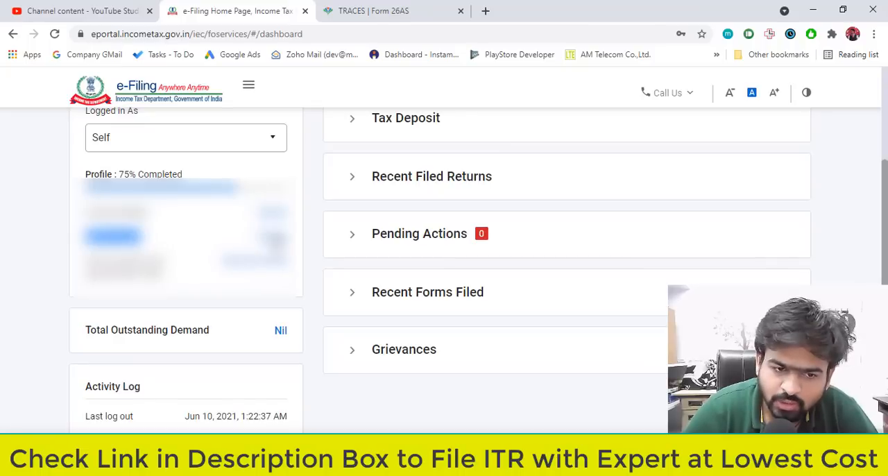
pyautogui.click(271, 238)
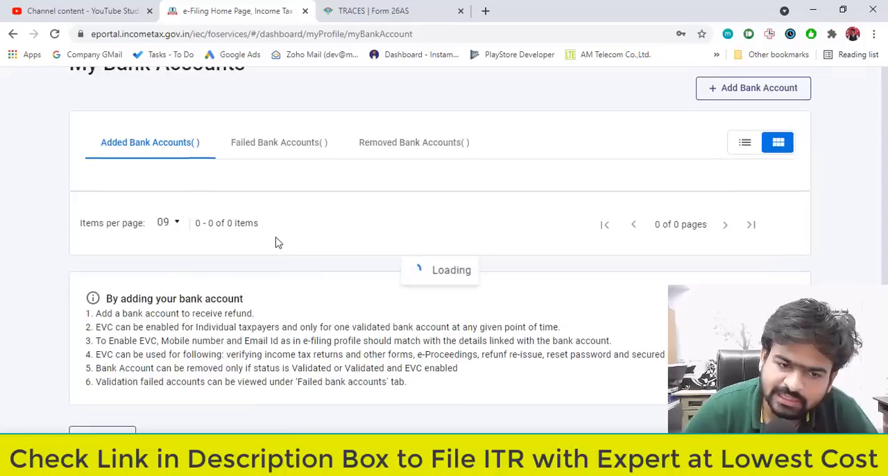
pyautogui.click(388, 11)
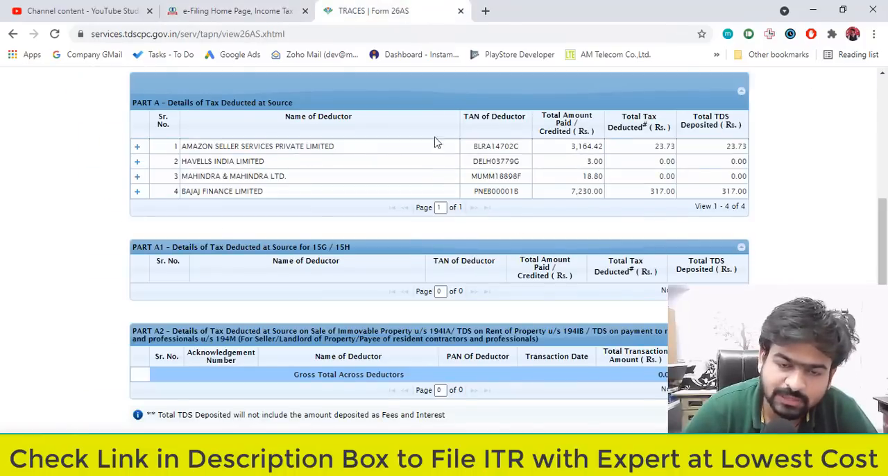
pyautogui.click(231, 9)
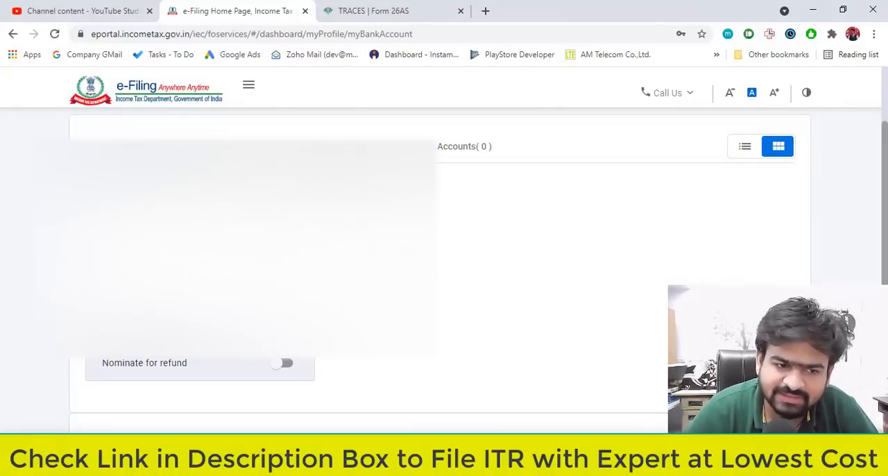
pyautogui.click(395, 10)
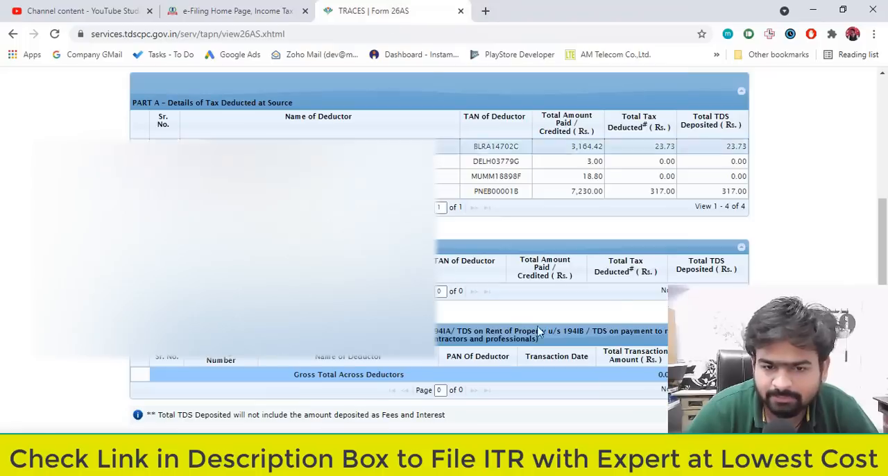
pyautogui.click(236, 8)
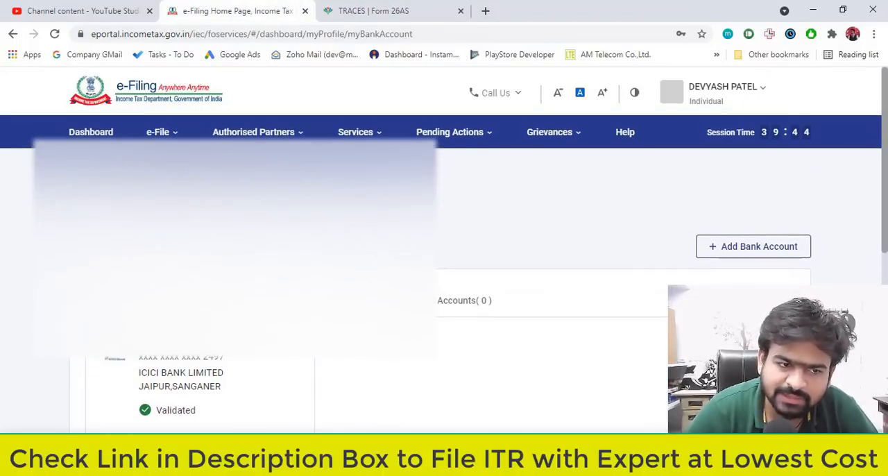
pyautogui.click(90, 166)
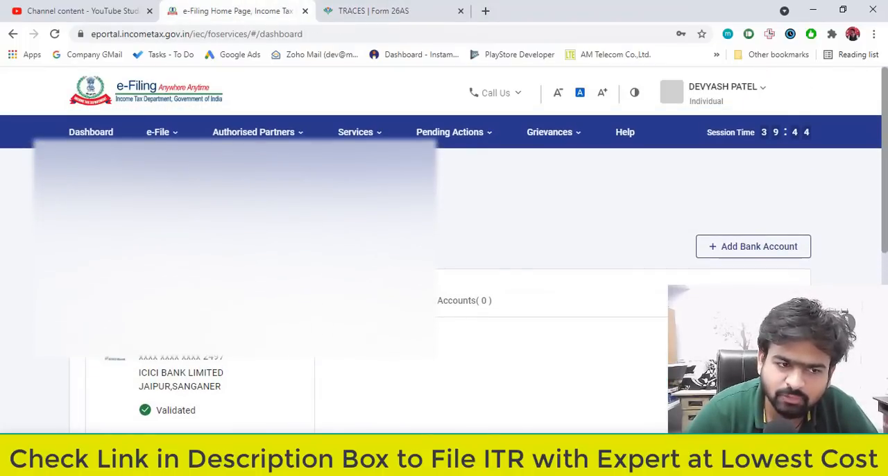
# Start filing the return for the year ended 31-Mar-2021, select assessment year 2021-22 (Current A.Y.) and continue.
pyautogui.moveTo(319, 192); pyautogui.dragTo(598, 192)
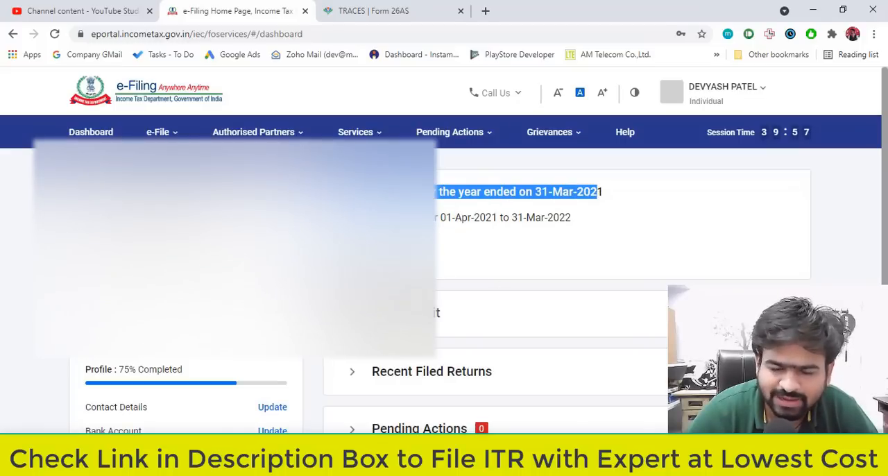
pyautogui.click(373, 252)
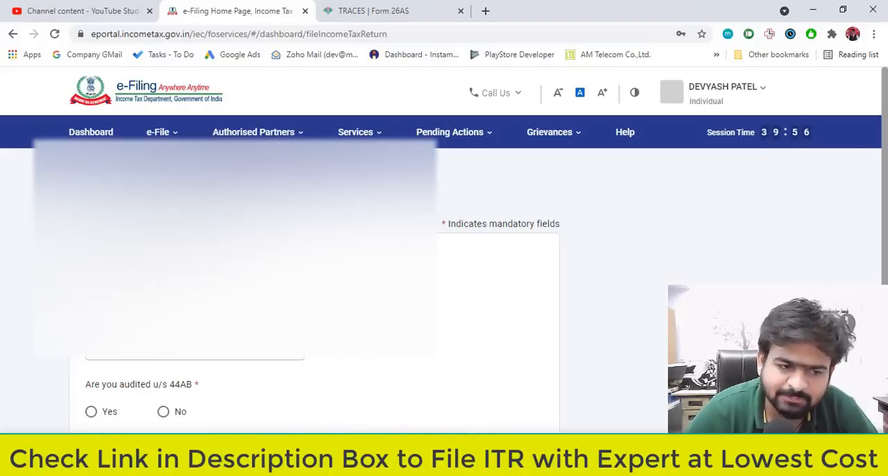
pyautogui.scroll(-1, 313, 263)
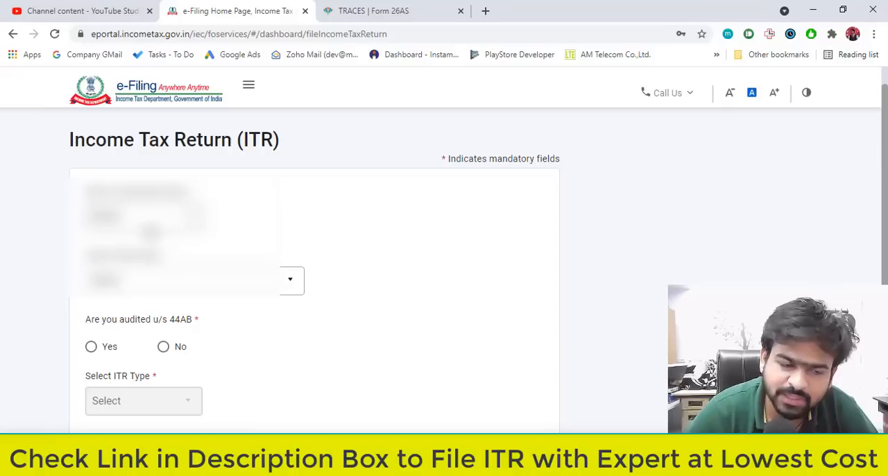
pyautogui.click(157, 222)
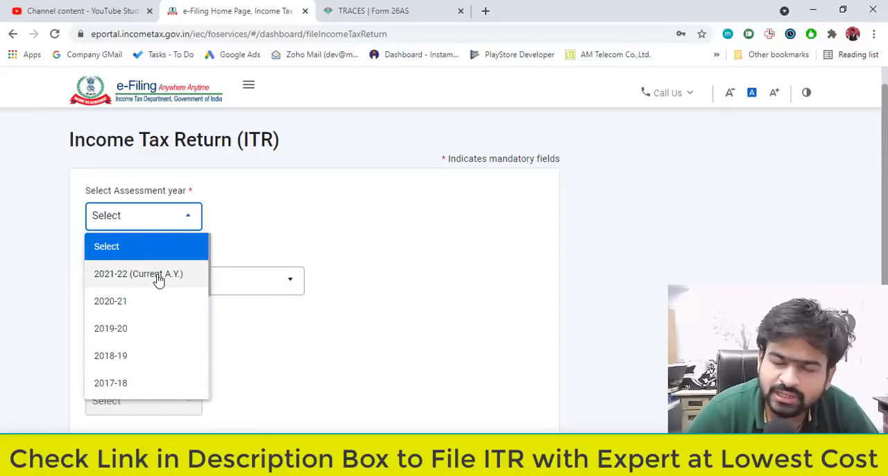
pyautogui.click(158, 278)
pyautogui.scroll(-3, 229, 272)
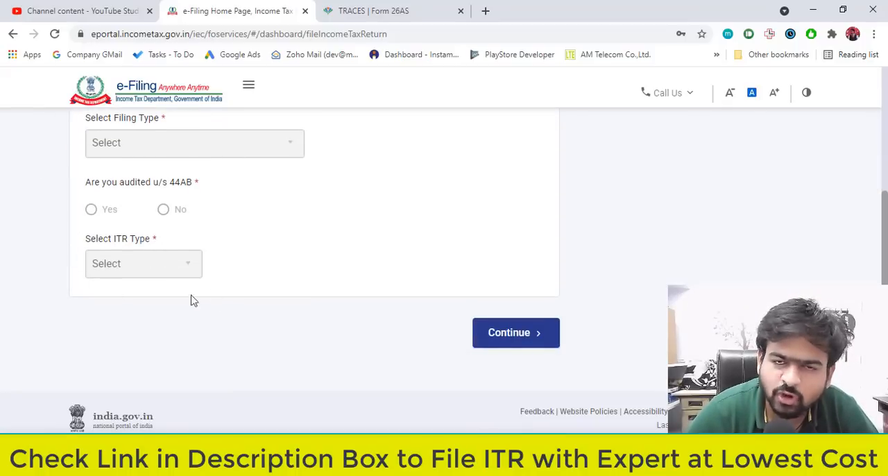
pyautogui.click(540, 341)
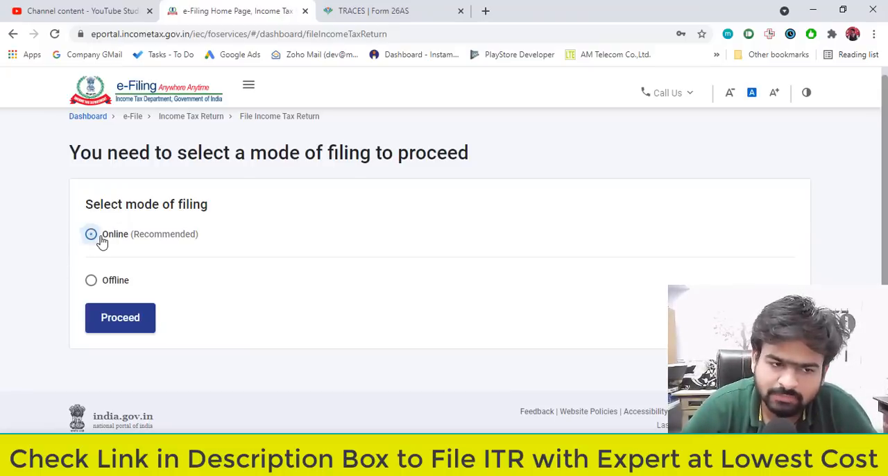
# Choose Online as the mode of filing and start a new income tax return filing.
pyautogui.click(101, 239)
pyautogui.click(142, 331)
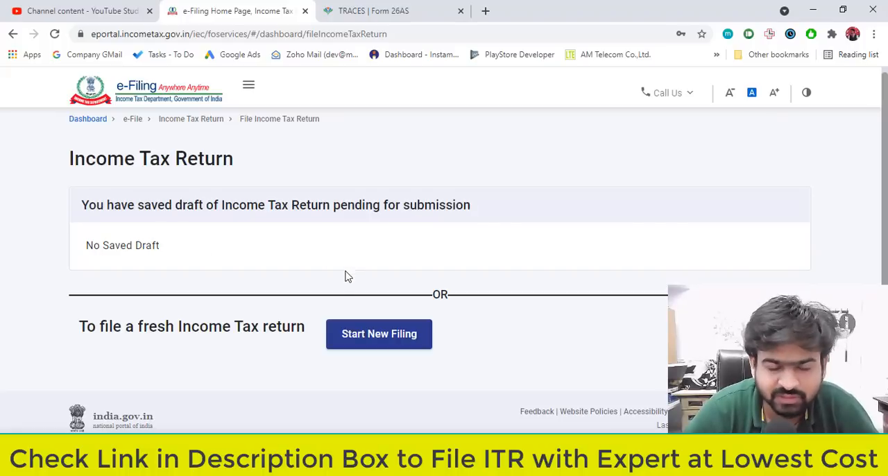
pyautogui.moveTo(137, 330); pyautogui.dragTo(243, 328)
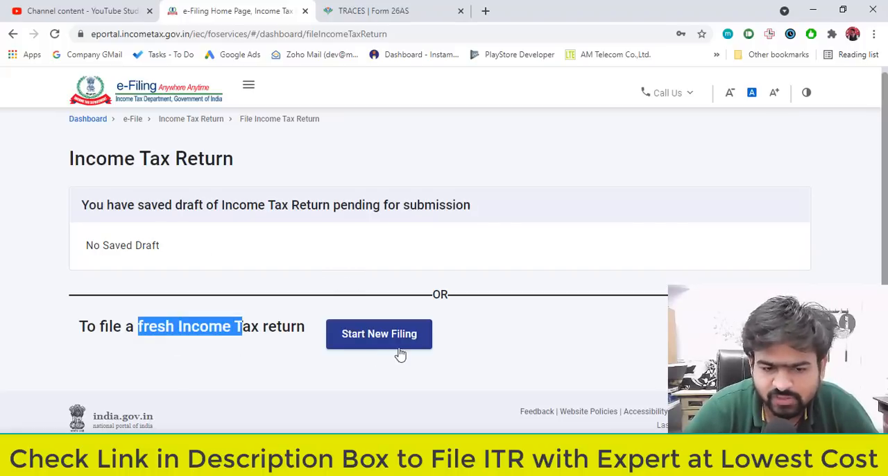
pyautogui.click(402, 347)
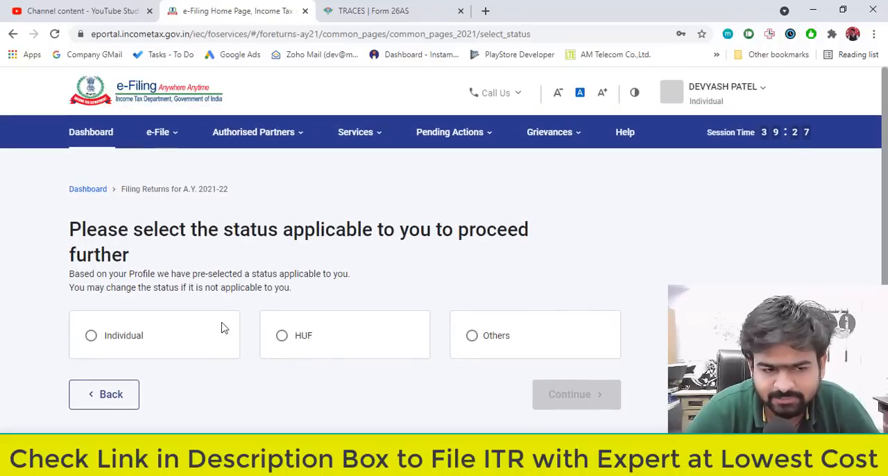
# Set the applicable status to Individual, proceed with the ITR-4 form and review its introductory filing stages.
pyautogui.click(151, 343)
pyautogui.click(599, 409)
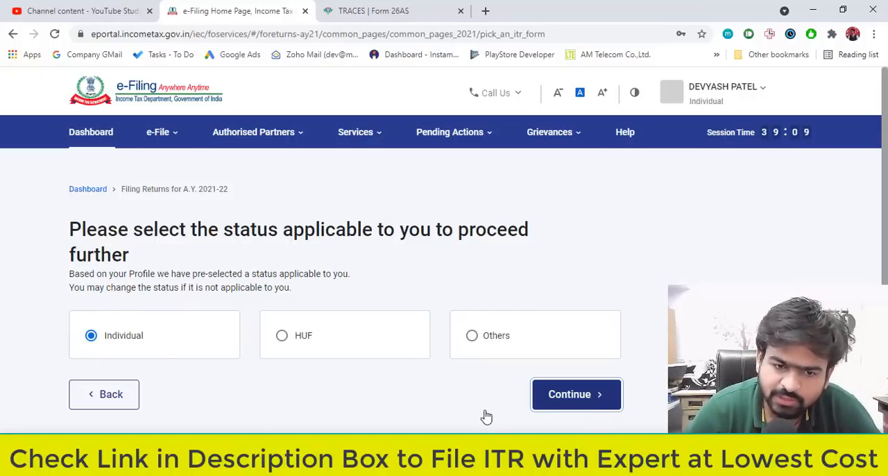
pyautogui.scroll(-2, 367, 319)
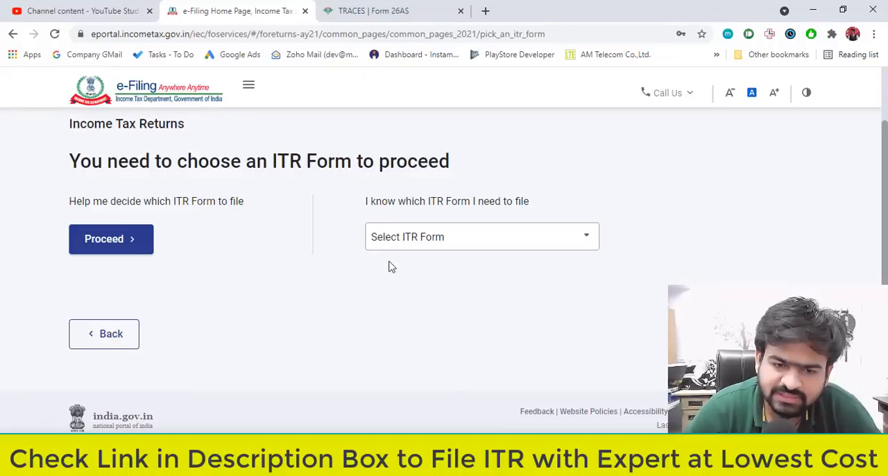
pyautogui.click(421, 241)
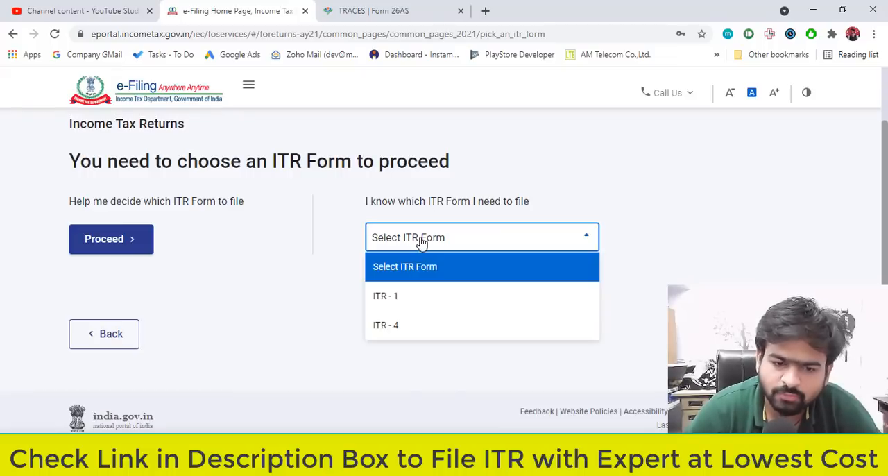
pyautogui.click(405, 334)
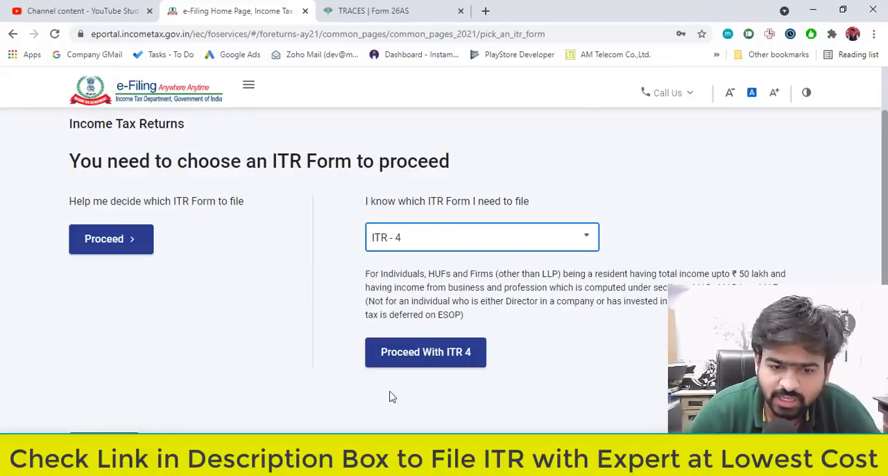
pyautogui.click(412, 365)
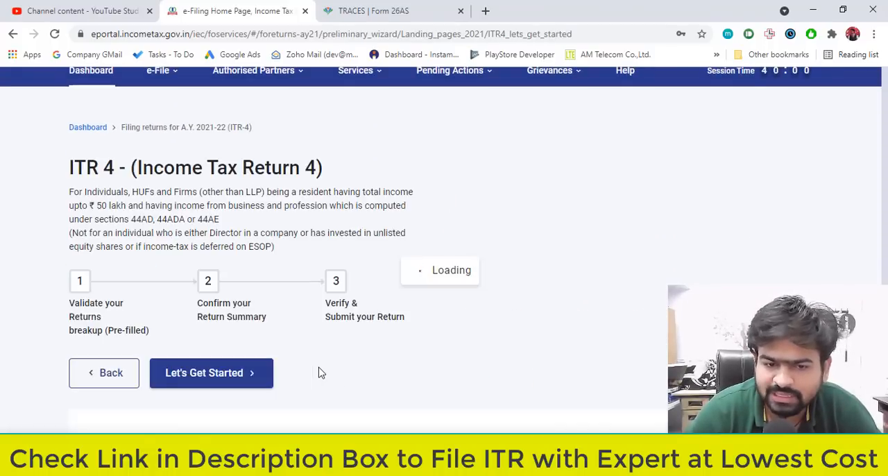
pyautogui.scroll(-2, 298, 315)
pyautogui.moveTo(72, 235); pyautogui.dragTo(139, 253)
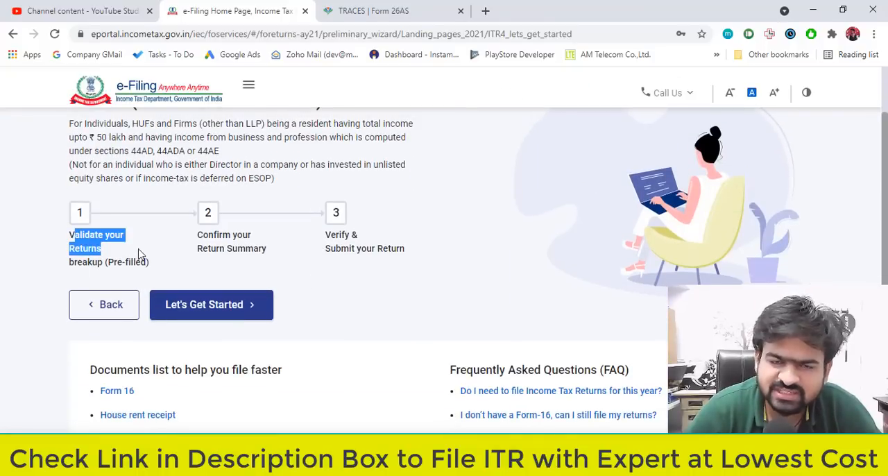
# Get started with the ITR-4 return and choose Others as the reason for filing it.
pyautogui.moveTo(214, 236); pyautogui.dragTo(383, 249)
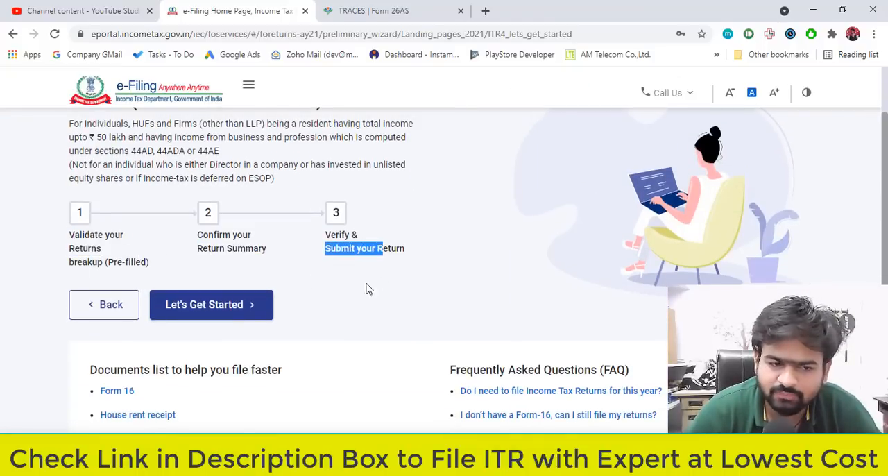
pyautogui.click(226, 309)
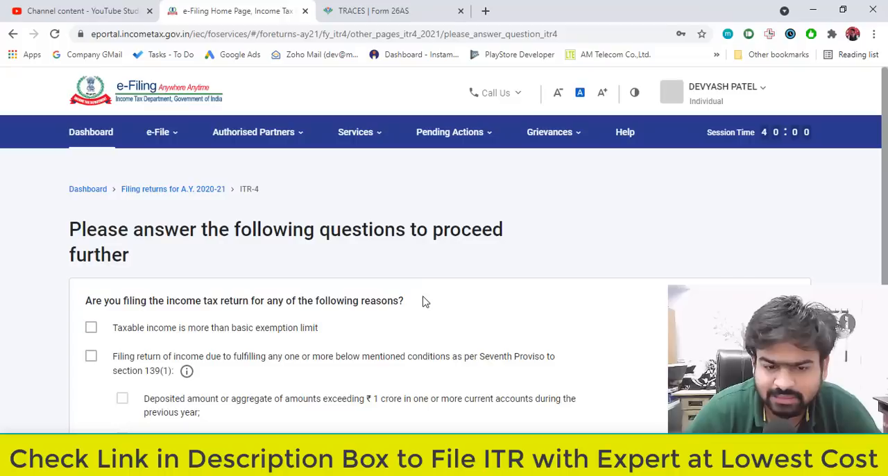
pyautogui.moveTo(94, 270); pyautogui.dragTo(311, 270)
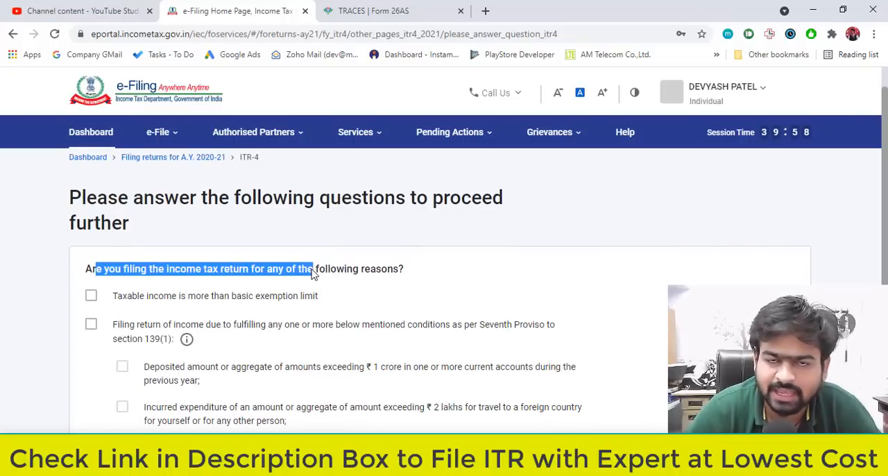
pyautogui.scroll(-3, 311, 275)
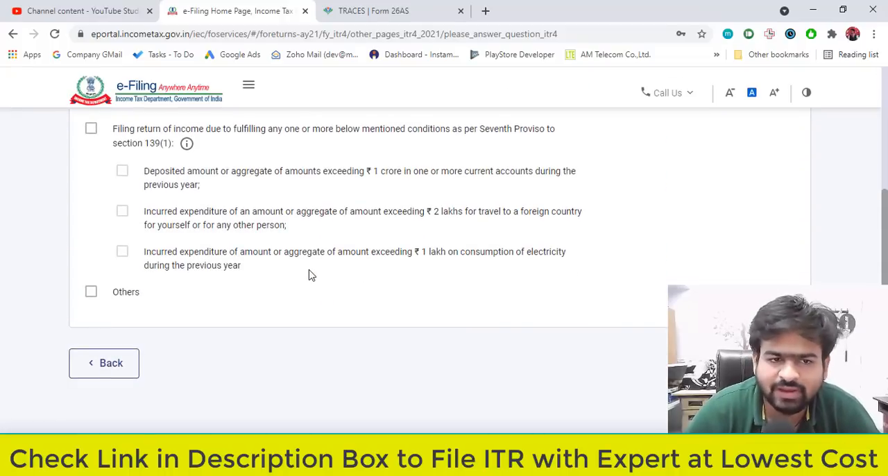
pyautogui.scroll(2, 308, 275)
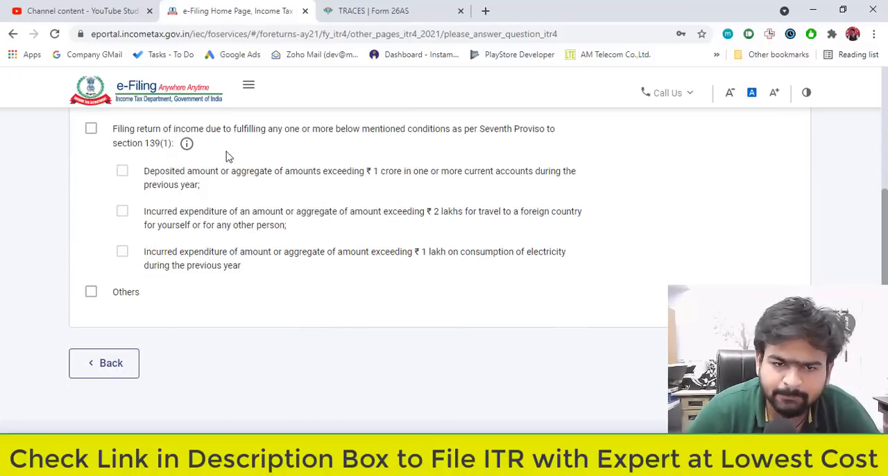
pyautogui.click(91, 292)
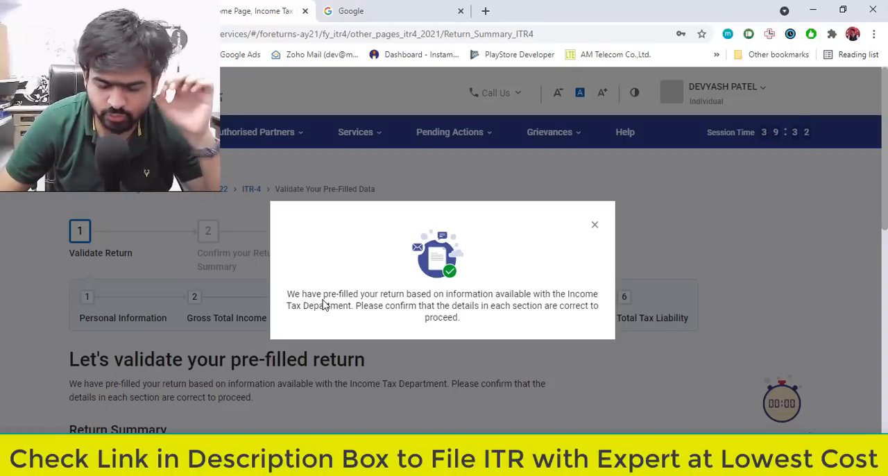
# Dismiss the pre-filled return notice, look over the return summary sections and open Personal Information.
pyautogui.click(595, 225)
pyautogui.scroll(-10, 152, 311)
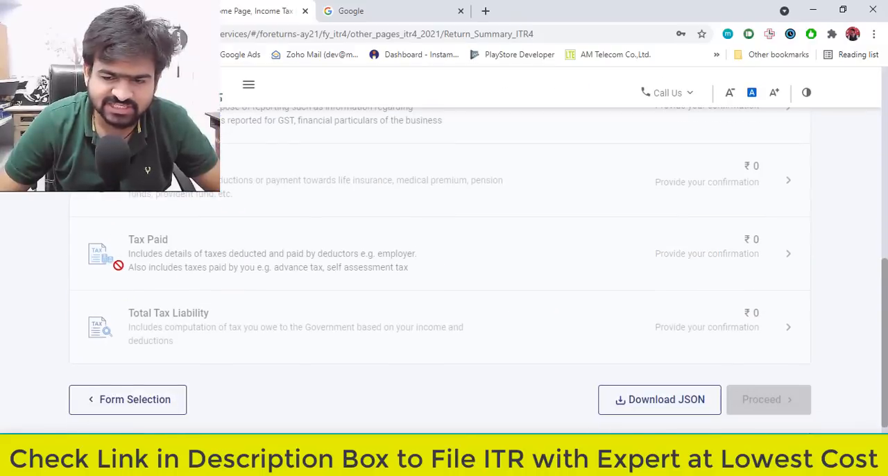
pyautogui.scroll(8, 133, 320)
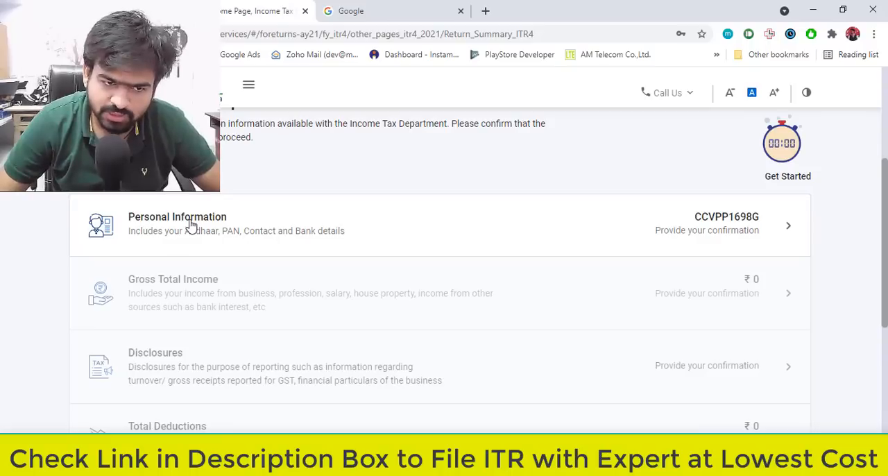
pyautogui.click(191, 226)
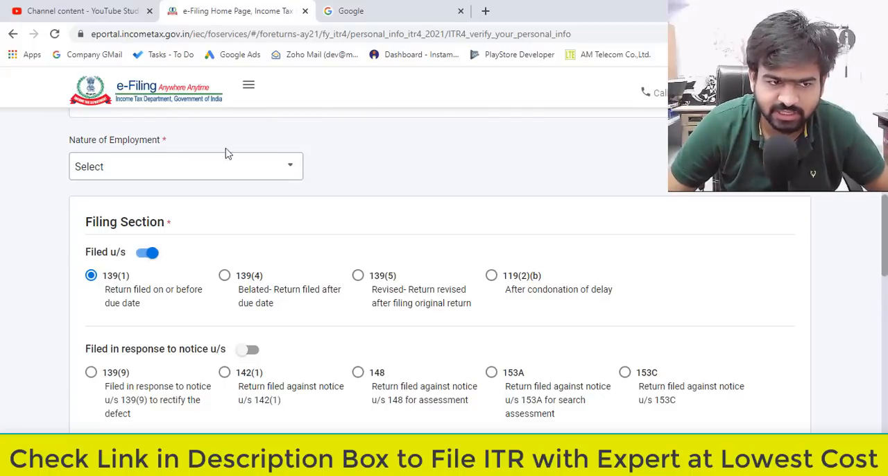
# Set the Nature of Employment to Others in the personal information.
pyautogui.moveTo(64, 140); pyautogui.dragTo(161, 140)
pyautogui.click(204, 173)
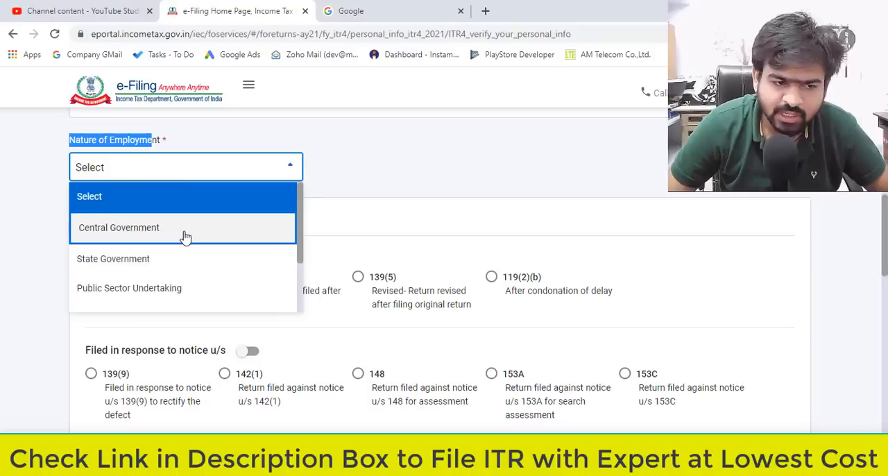
pyautogui.scroll(-2, 183, 238)
pyautogui.click(153, 273)
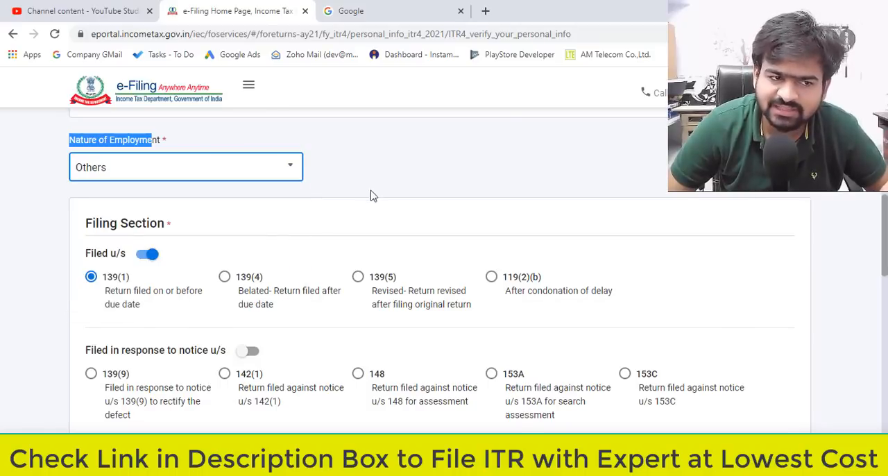
pyautogui.click(384, 182)
# Review the filing section options and answer No to opting for the new tax regime u/s 115BAC.
pyautogui.scroll(-1, 386, 181)
pyautogui.scroll(-2, 384, 181)
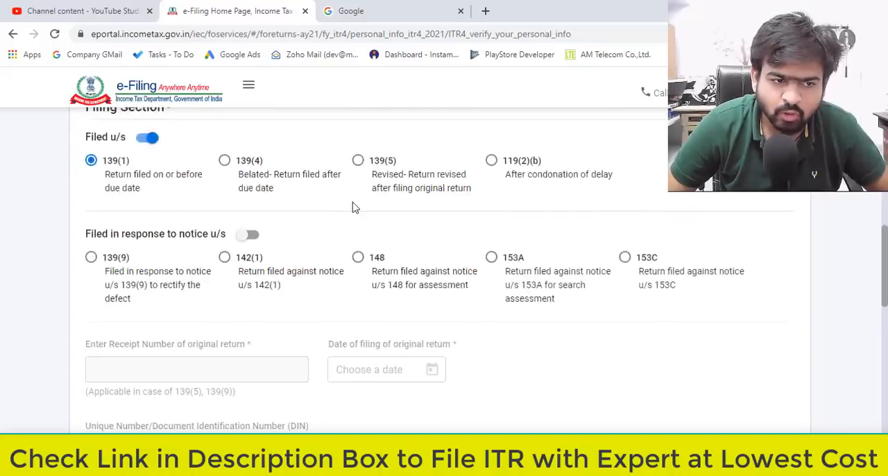
pyautogui.scroll(1, 98, 192)
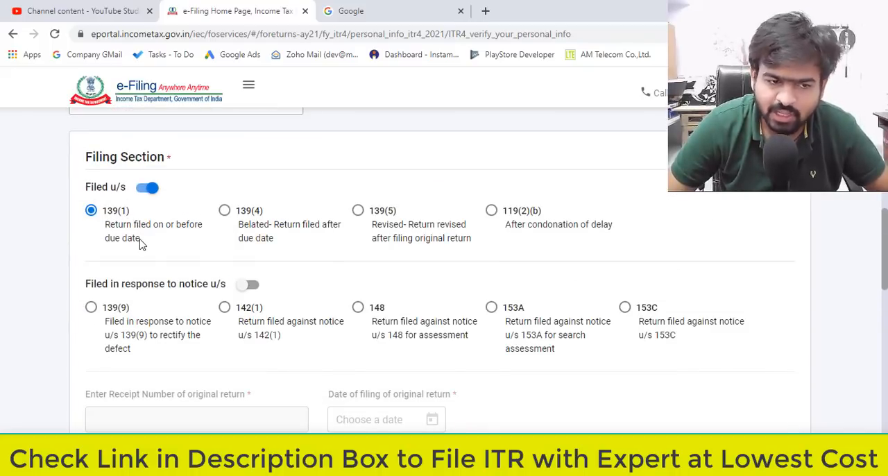
pyautogui.scroll(-5, 217, 296)
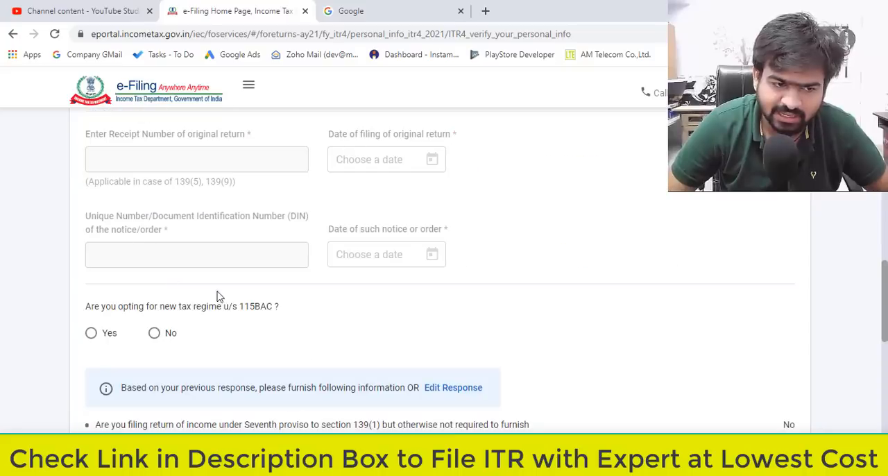
pyautogui.moveTo(106, 250); pyautogui.dragTo(216, 249)
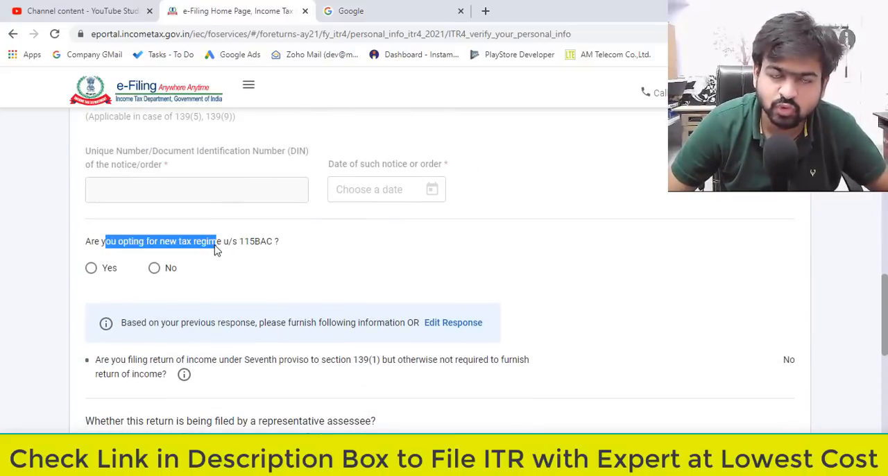
pyautogui.click(158, 275)
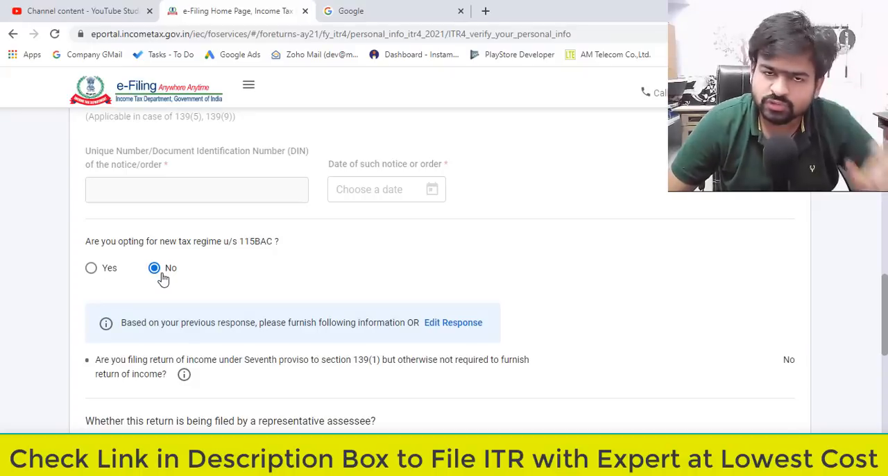
# Answer No to whether the return is being filed by a representative assessee.
pyautogui.scroll(-4, 222, 283)
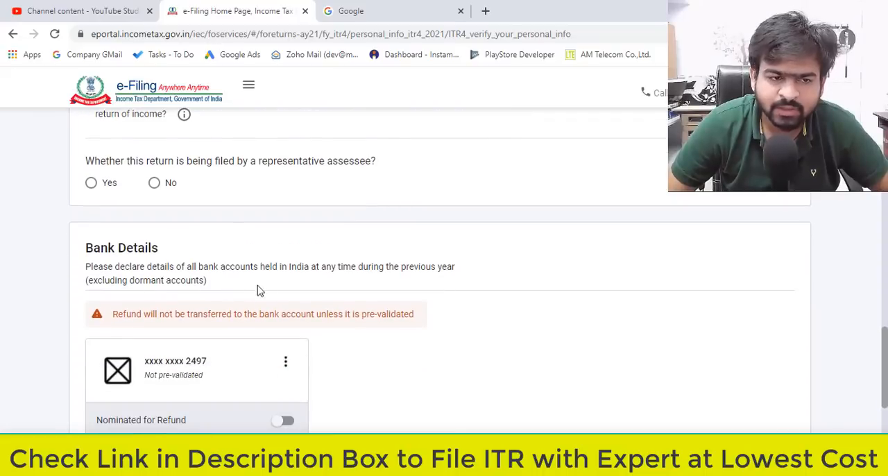
pyautogui.moveTo(101, 162); pyautogui.dragTo(273, 167)
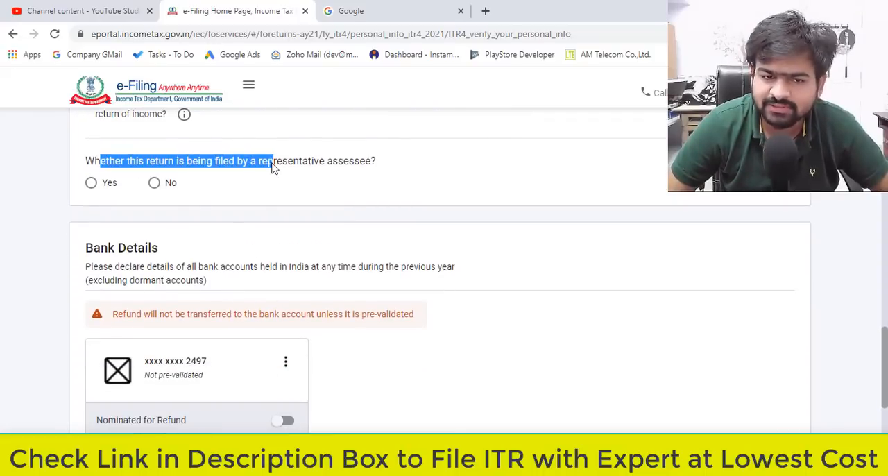
pyautogui.click(157, 190)
# Nominate the listed bank account for refund, check its pre-validation note and confirm the personal information.
pyautogui.scroll(-2, 238, 240)
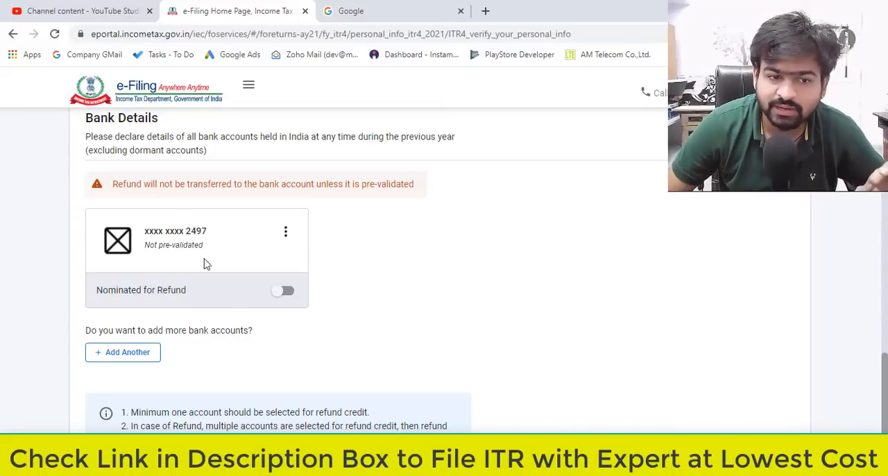
pyautogui.click(282, 294)
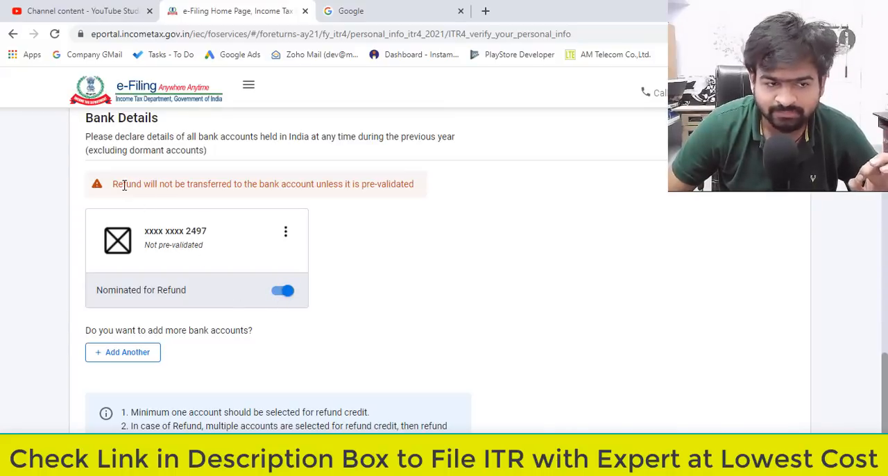
pyautogui.moveTo(118, 184); pyautogui.dragTo(307, 186)
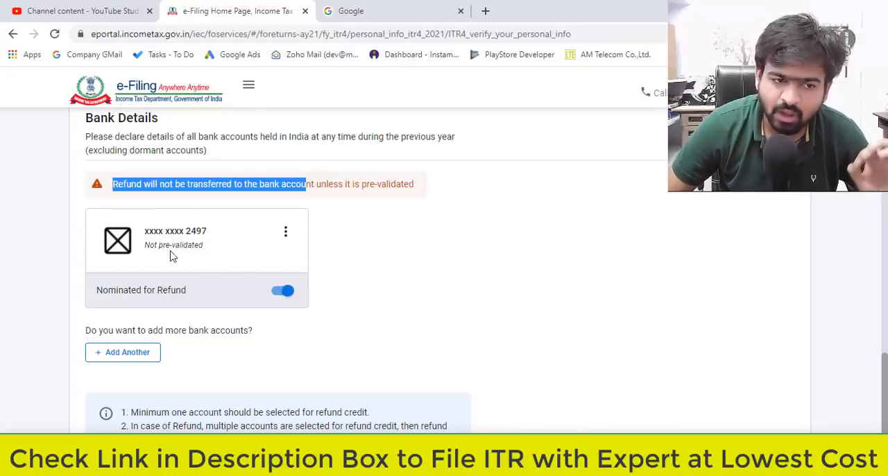
pyautogui.moveTo(145, 250); pyautogui.dragTo(202, 254)
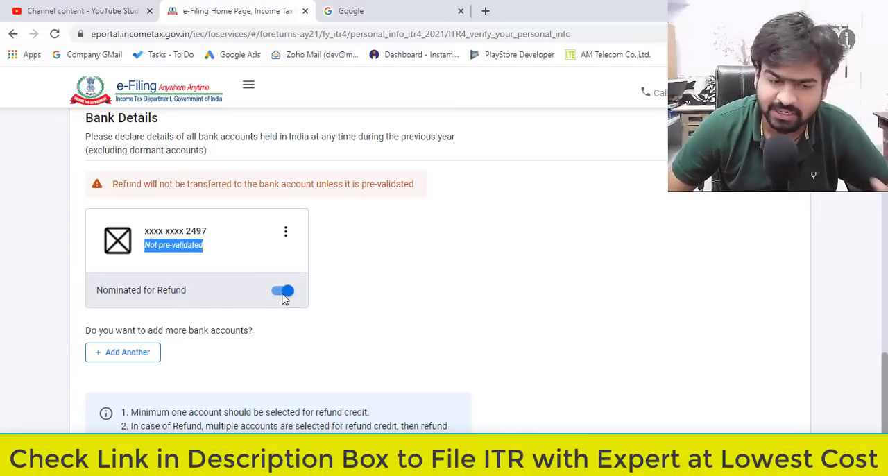
pyautogui.scroll(-3, 278, 298)
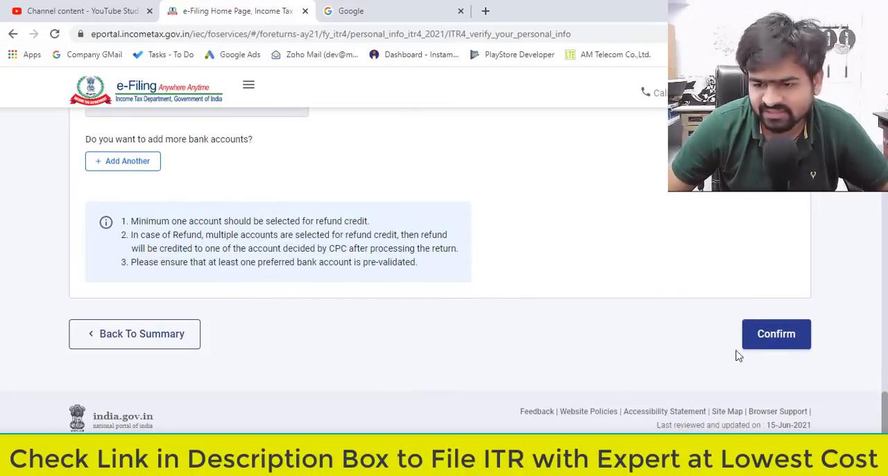
pyautogui.click(783, 339)
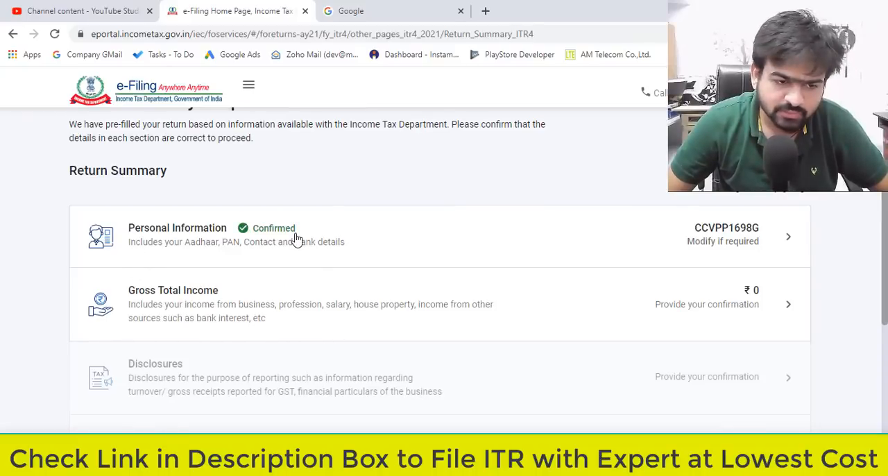
# Open the Gross Total Income section and start adding details under Income from Business or Profession.
pyautogui.scroll(-2, 295, 239)
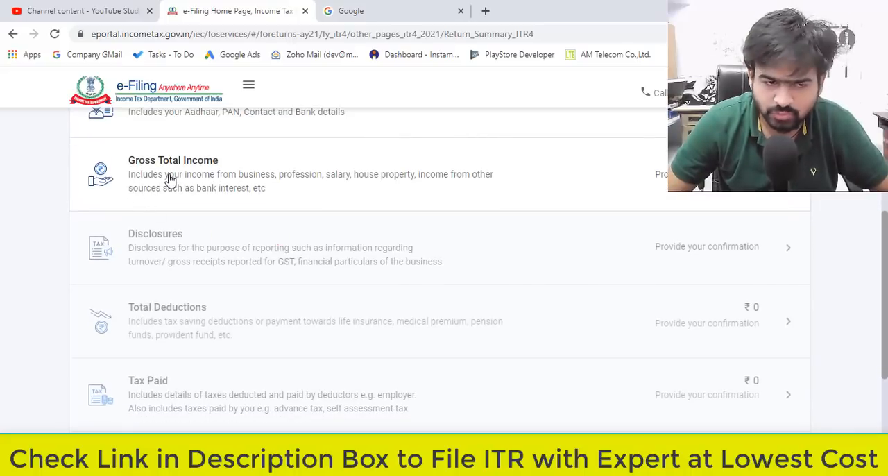
pyautogui.click(170, 179)
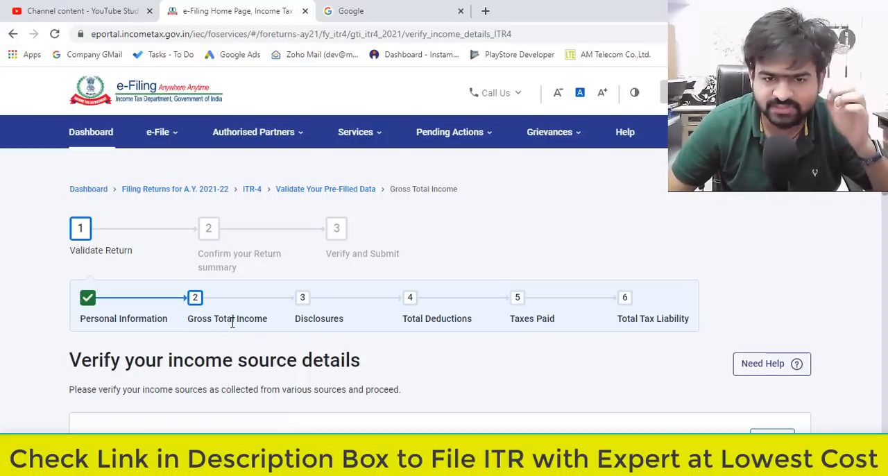
pyautogui.scroll(-7, 234, 324)
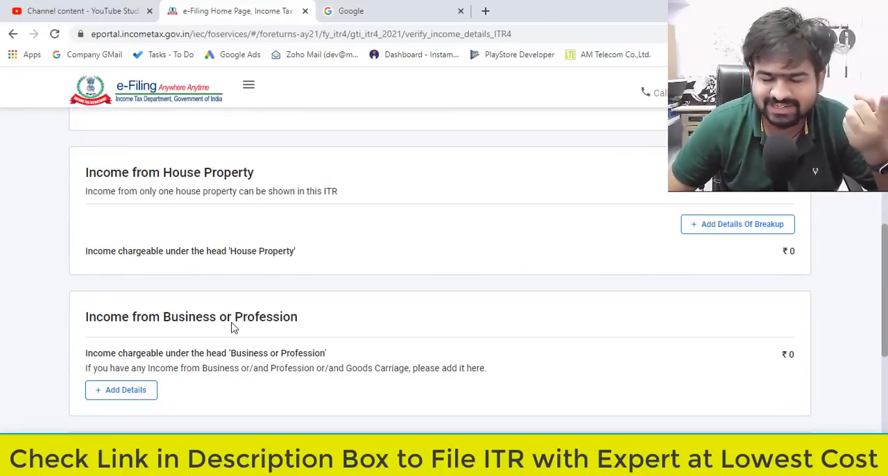
pyautogui.scroll(-2, 172, 347)
pyautogui.moveTo(104, 187); pyautogui.dragTo(300, 189)
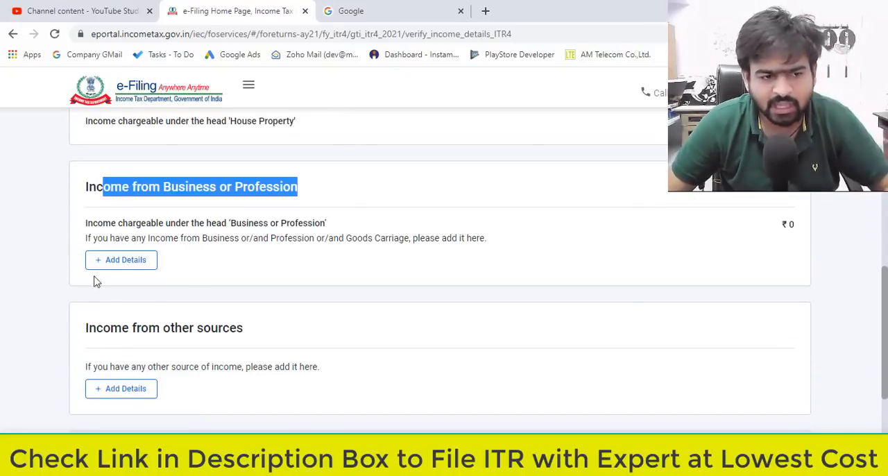
pyautogui.moveTo(100, 238); pyautogui.dragTo(217, 261)
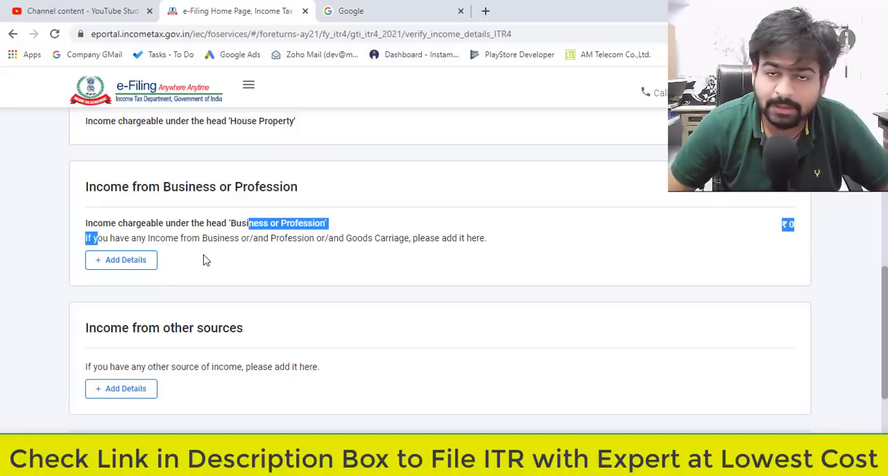
pyautogui.click(120, 263)
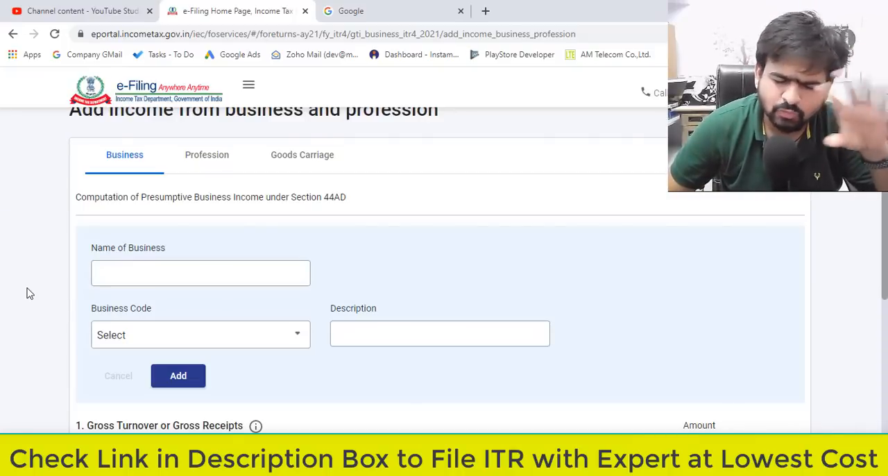
# Enter Jay Jalaram Screen Art as the business name for the presumptive business income under section 44AD.
pyautogui.scroll(1, 46, 281)
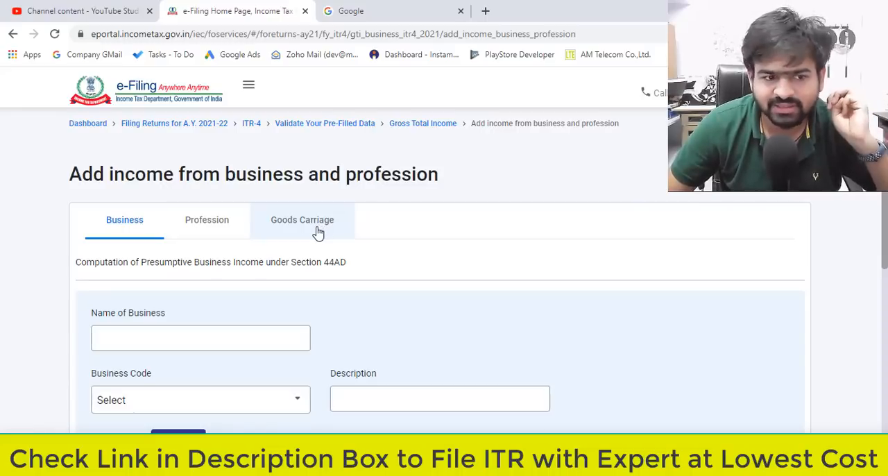
pyautogui.scroll(-2, 309, 242)
pyautogui.scroll(1, 309, 249)
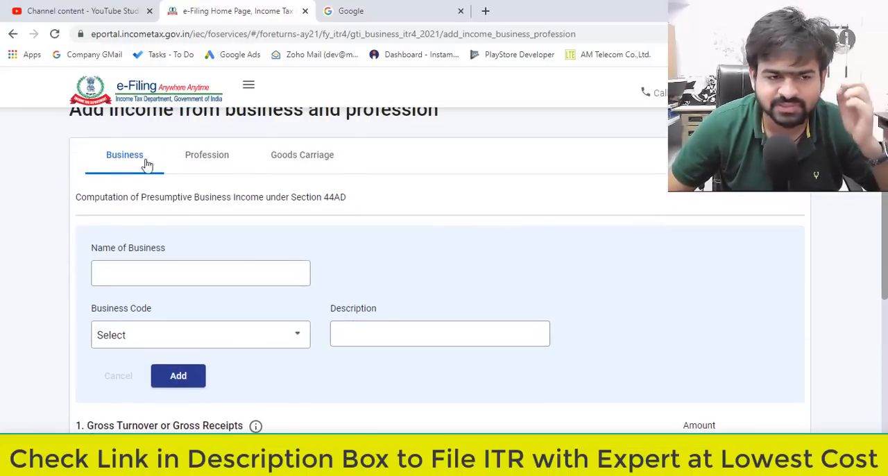
pyautogui.scroll(-1, 270, 238)
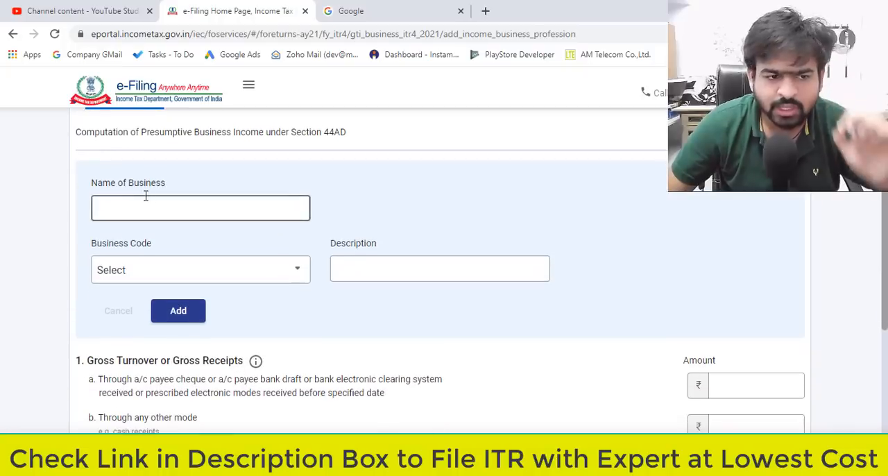
pyautogui.moveTo(97, 184); pyautogui.dragTo(210, 187)
pyautogui.click(226, 210)
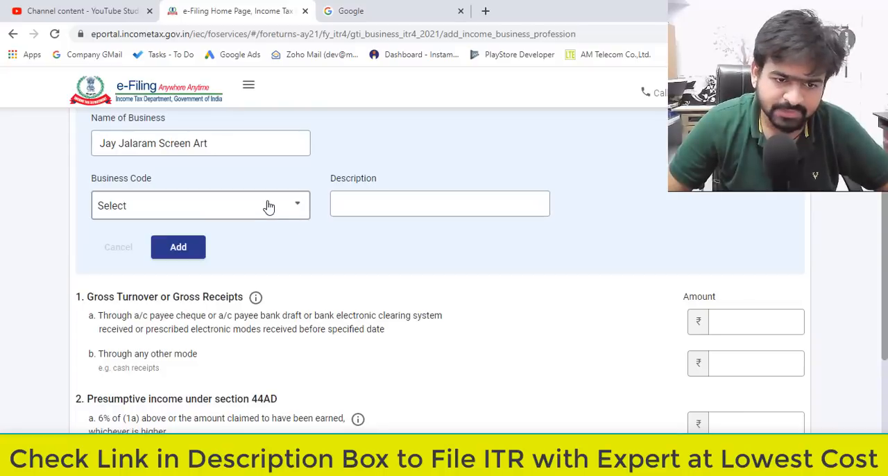
# Search the business codes for retail and choose 09028-Retail sale of other products n.e.c.
pyautogui.click(268, 206)
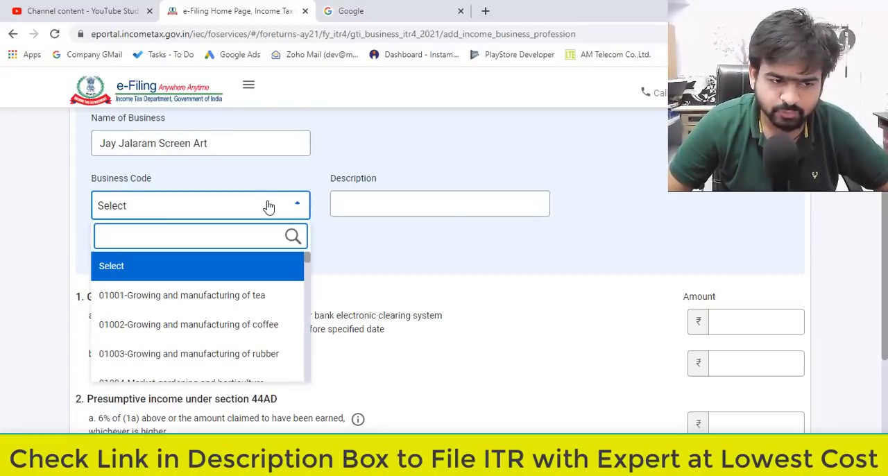
pyautogui.scroll(-1, 215, 295)
pyautogui.scroll(-15, 236, 297)
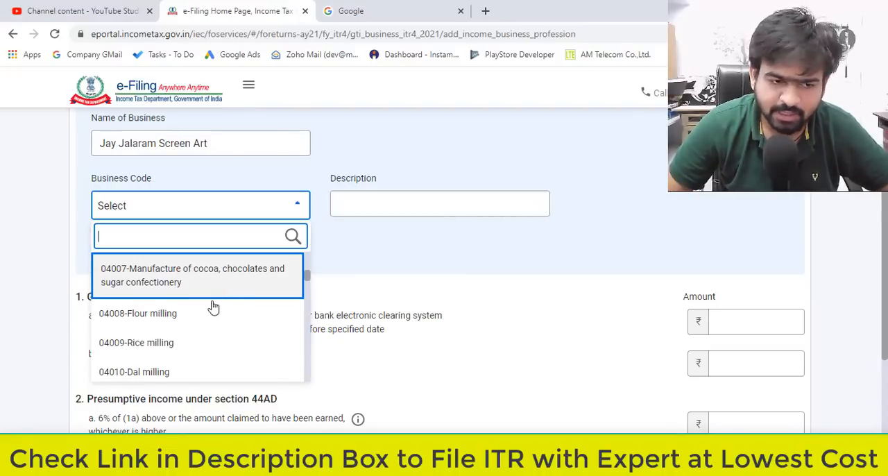
pyautogui.scroll(-15, 308, 286)
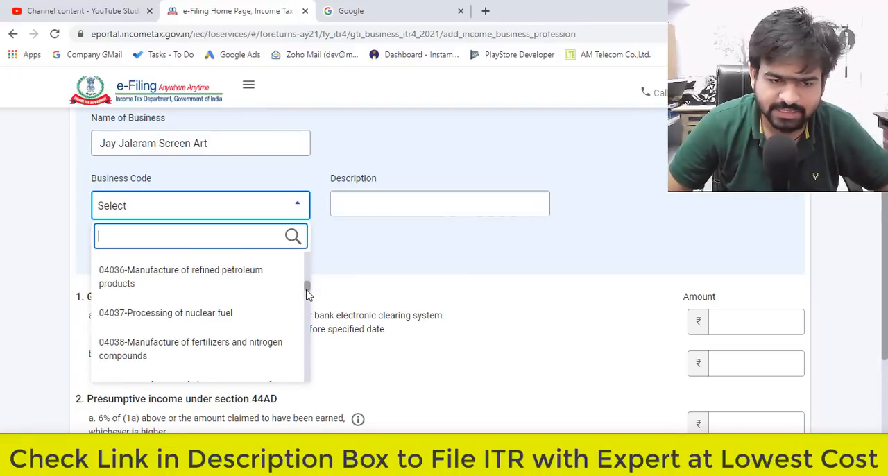
pyautogui.write('retail')
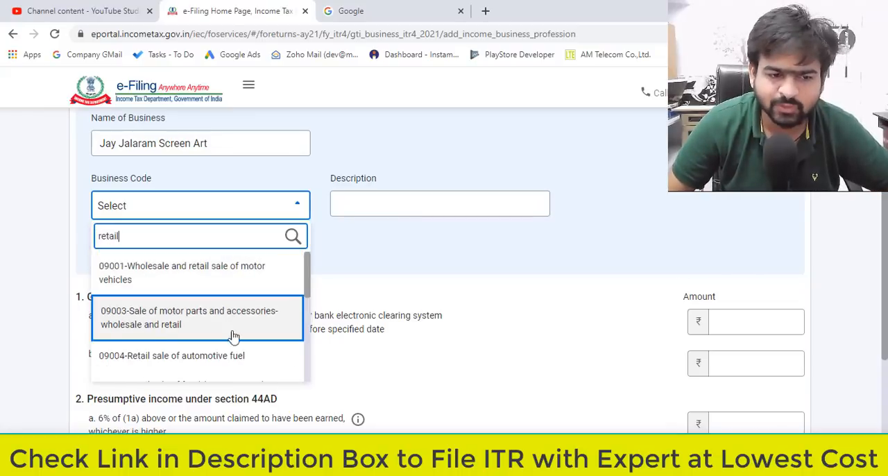
pyautogui.scroll(-5, 212, 327)
pyautogui.scroll(-3, 211, 327)
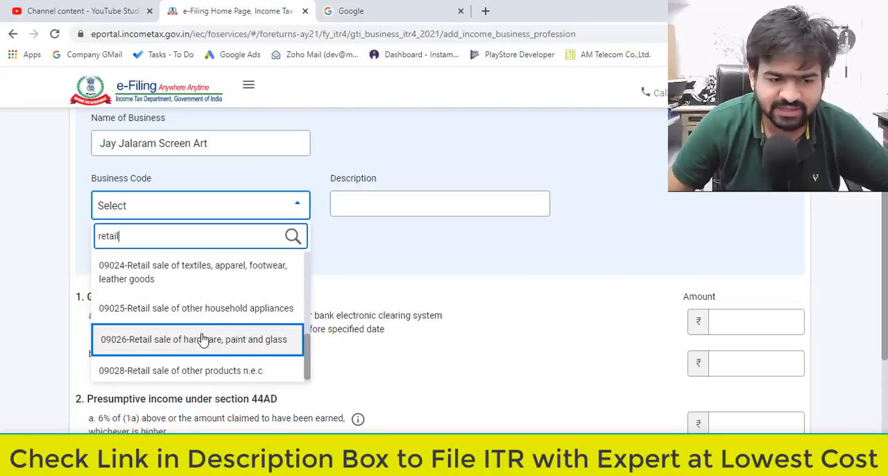
pyautogui.click(210, 374)
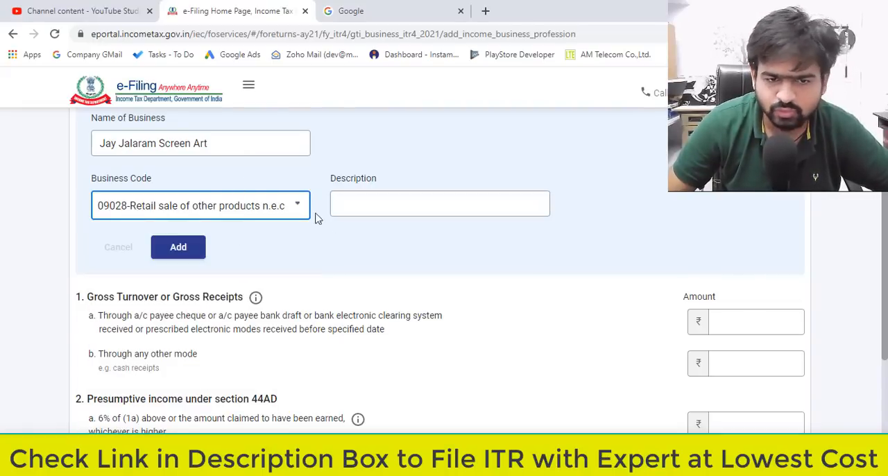
# Describe the business as "deals in textile goods" and add it to the business list.
pyautogui.click(372, 211)
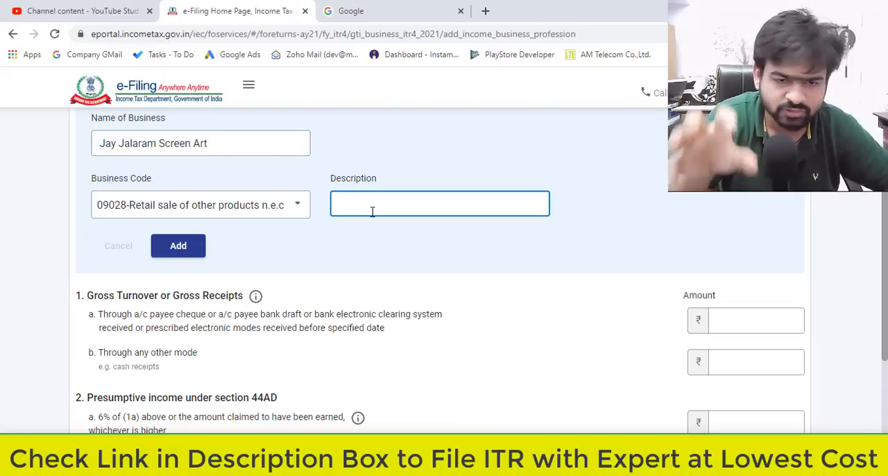
pyautogui.write('deals in textile goods')
pyautogui.scroll(-1, 228, 273)
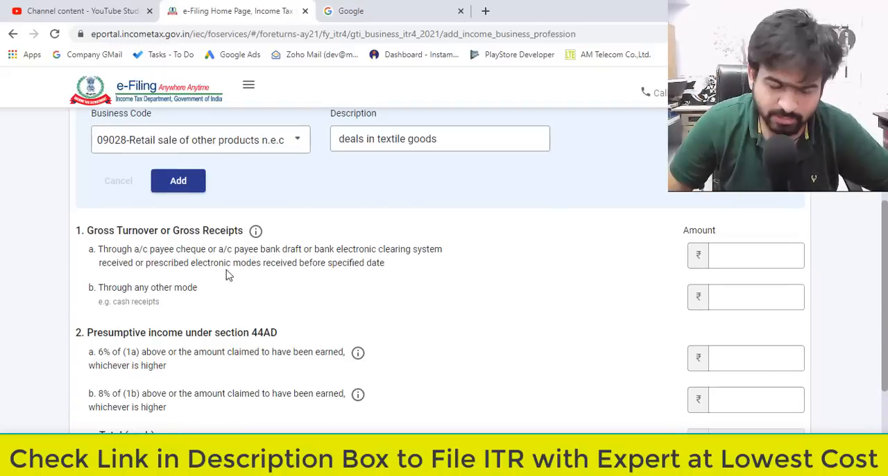
pyautogui.click(188, 195)
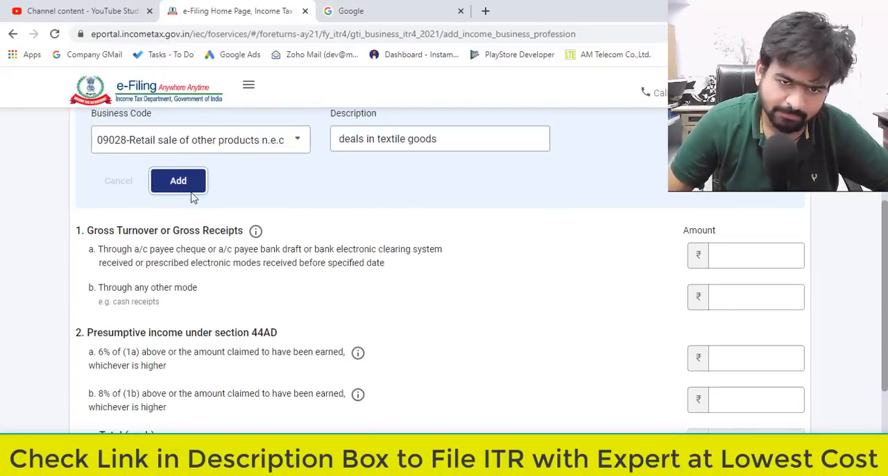
pyautogui.scroll(1, 254, 295)
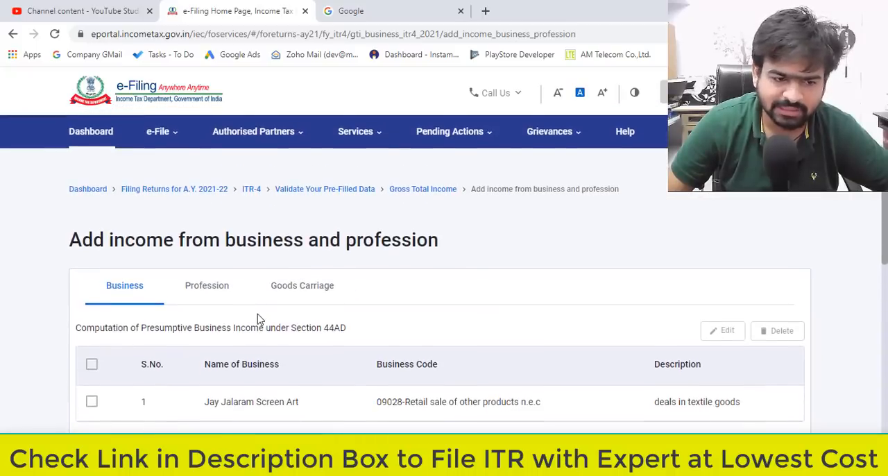
pyautogui.scroll(-2, 258, 317)
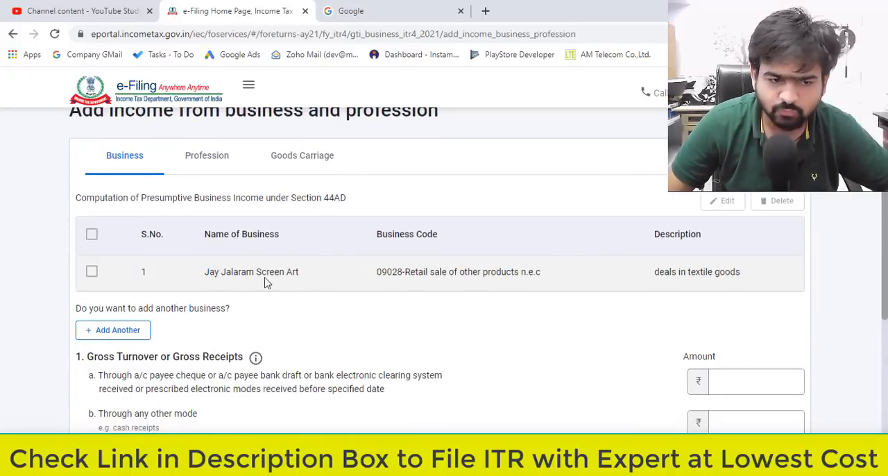
# Examine the gross turnover categories for bank or electronic receipts and for receipts through any other mode.
pyautogui.scroll(-3, 382, 287)
pyautogui.scroll(1, 367, 285)
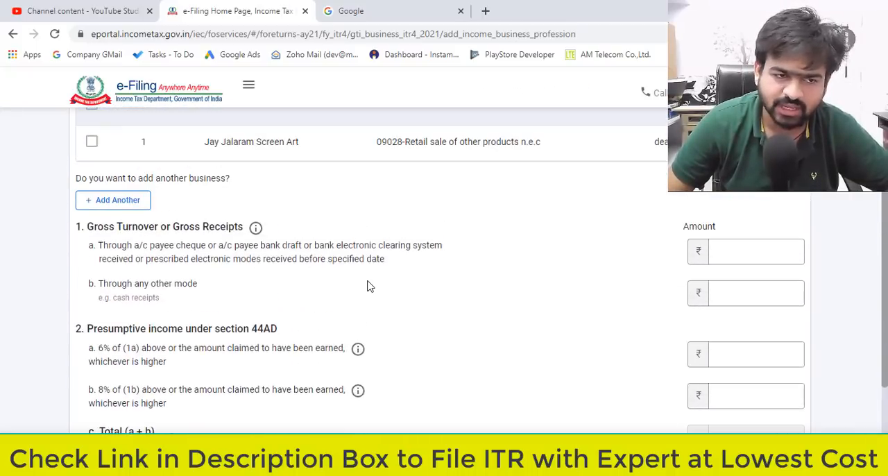
pyautogui.moveTo(104, 227); pyautogui.dragTo(179, 234)
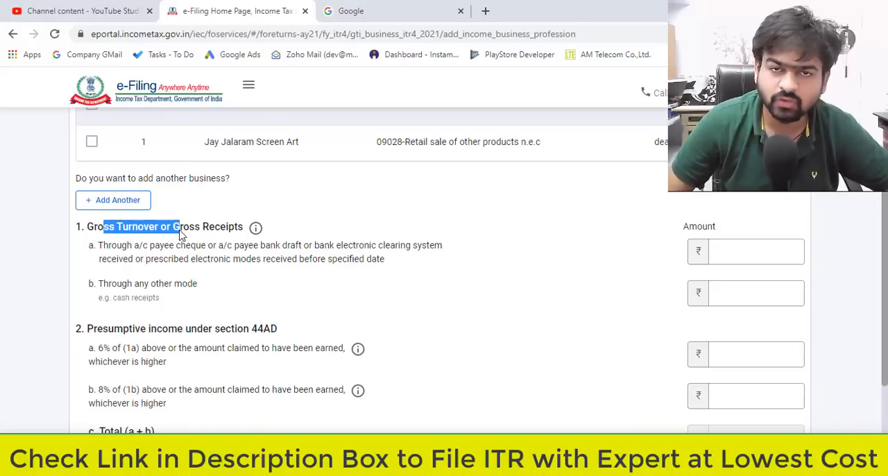
pyautogui.moveTo(112, 258); pyautogui.dragTo(303, 260)
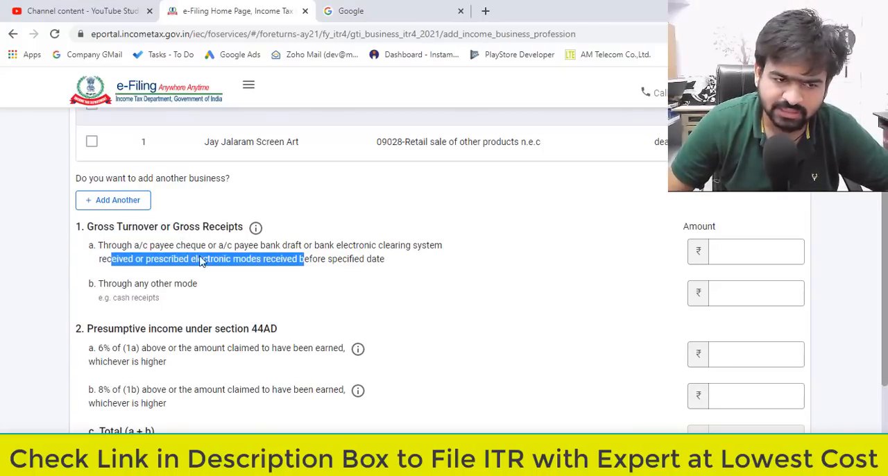
pyautogui.moveTo(127, 246); pyautogui.dragTo(242, 261)
pyautogui.moveTo(102, 285); pyautogui.dragTo(198, 293)
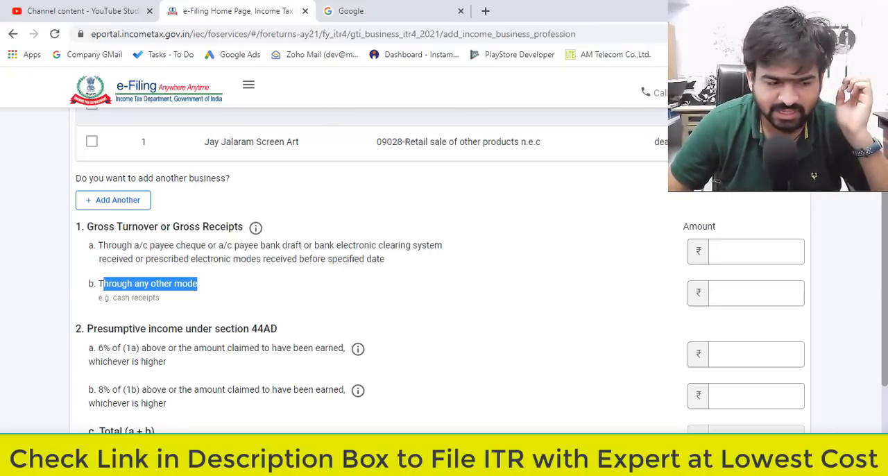
# Open Notepad and note Sales for 1st April 2020 to March 2021 with "IN Bank - 1000000", reviewing the period.
pyautogui.click(13, 463)
pyautogui.click(441, 136)
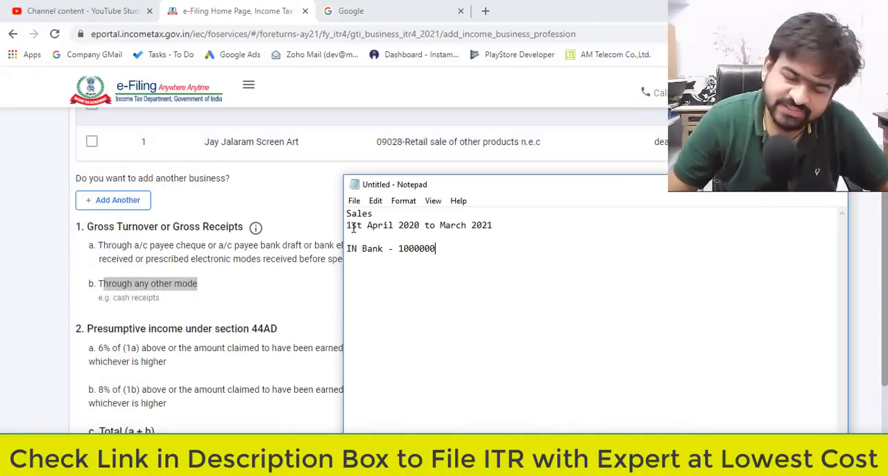
pyautogui.moveTo(347, 225); pyautogui.dragTo(472, 225)
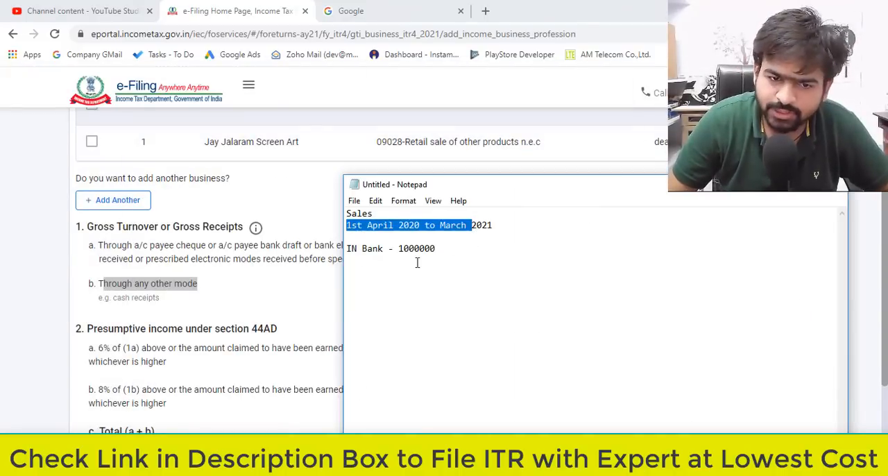
pyautogui.click(415, 253)
pyautogui.moveTo(354, 237); pyautogui.dragTo(422, 231)
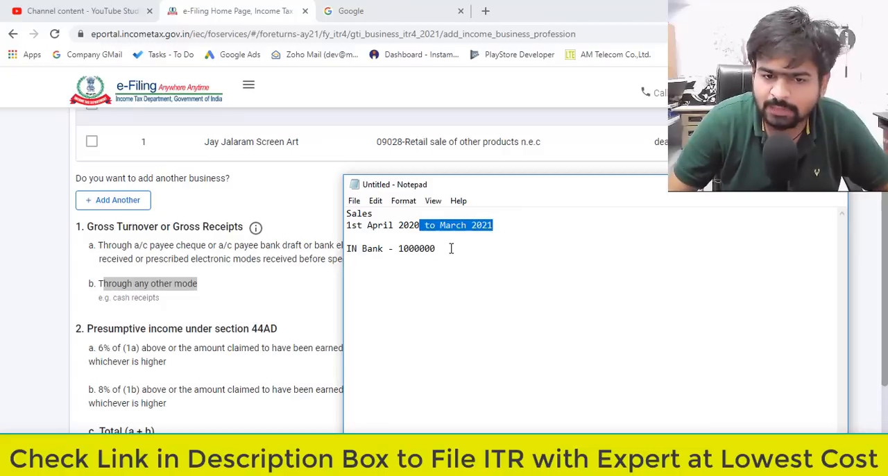
pyautogui.click(450, 248)
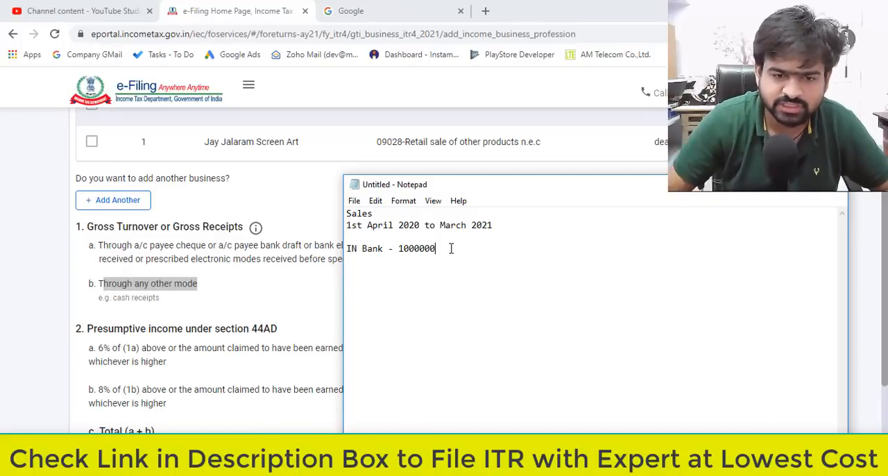
pyautogui.press('Up')
pyautogui.press('Down')
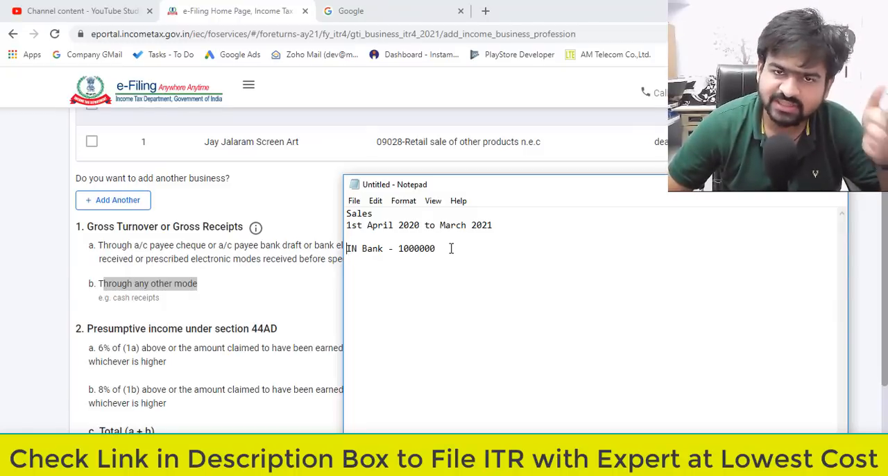
pyautogui.click(451, 248)
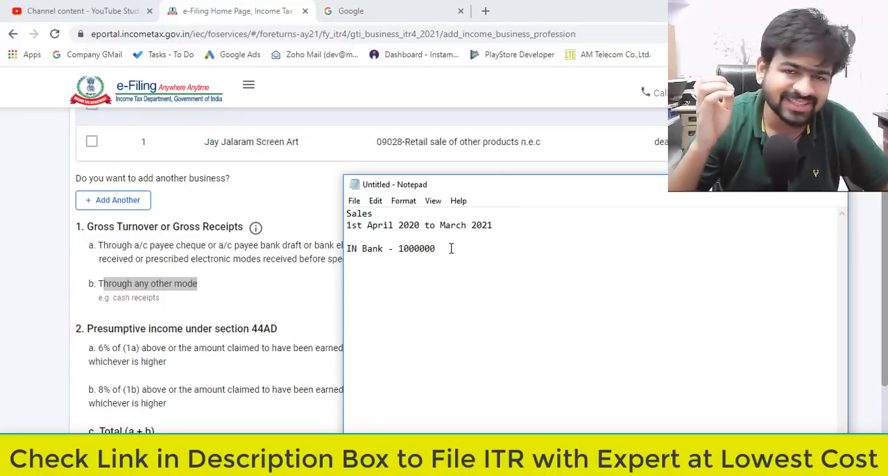
# Return to the e-Filing form and enter 1000000 as gross turnover received through bank or electronic modes.
pyautogui.hotkey('alt', 'Tab')
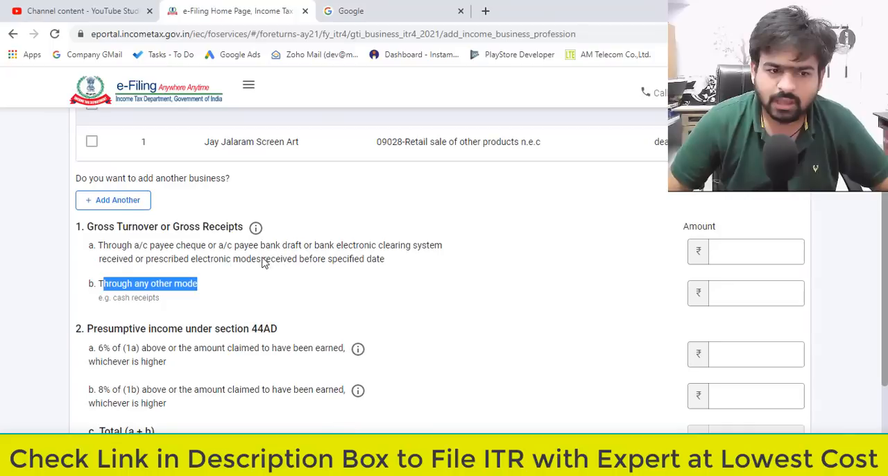
pyautogui.moveTo(238, 246); pyautogui.dragTo(309, 260)
pyautogui.click(758, 256)
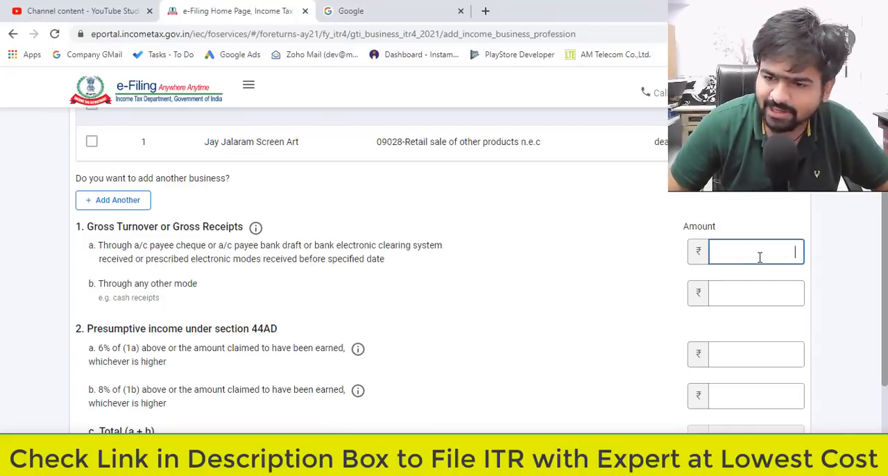
pyautogui.write('1000000')
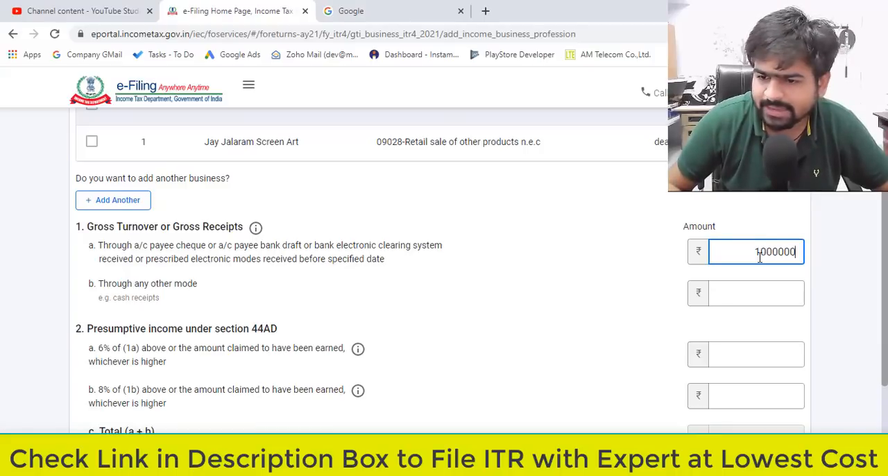
pyautogui.click(704, 196)
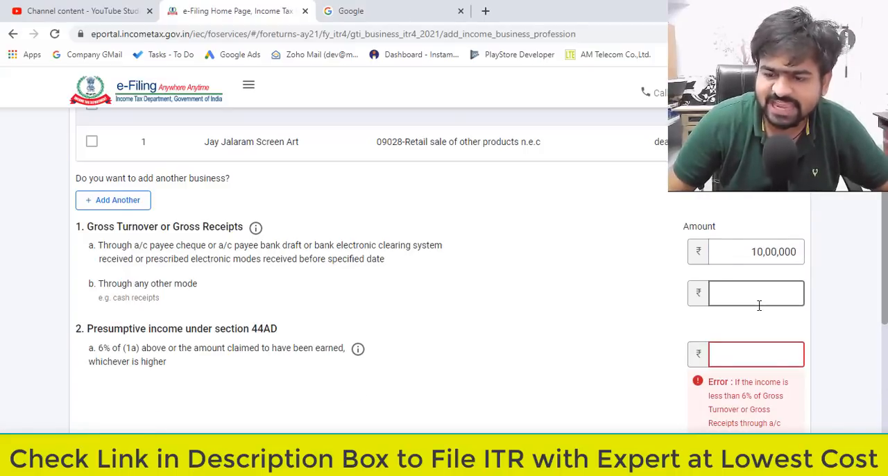
# Compare the 6% presumptive income requirement under section 44AD with the bank sales figure noted in Notepad.
pyautogui.click(759, 305)
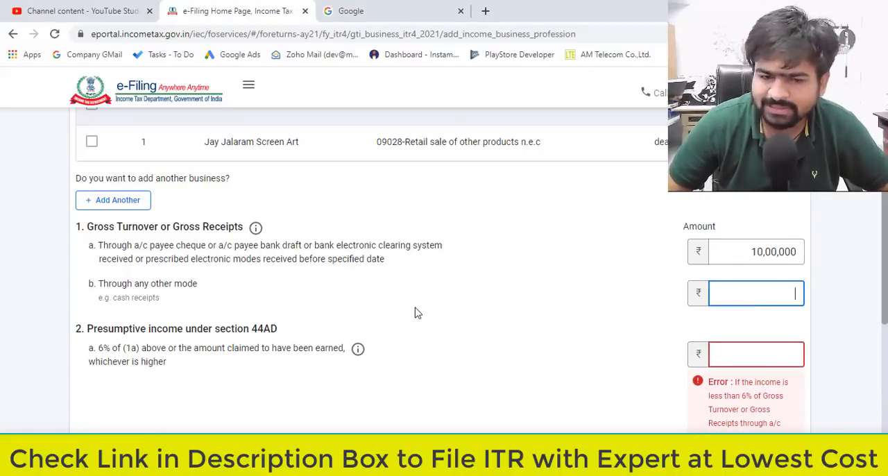
pyautogui.scroll(-2, 370, 317)
pyautogui.moveTo(113, 202); pyautogui.dragTo(264, 202)
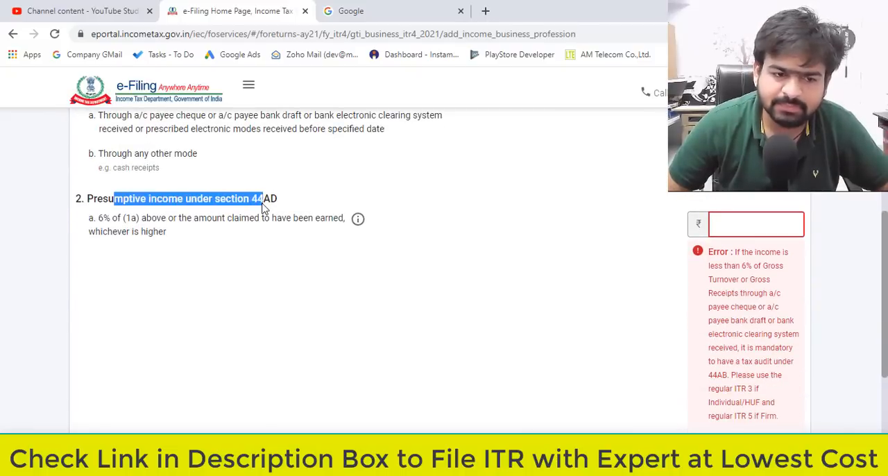
pyautogui.hotkey('alt', 'Tab')
pyautogui.doubleClick(416, 249)
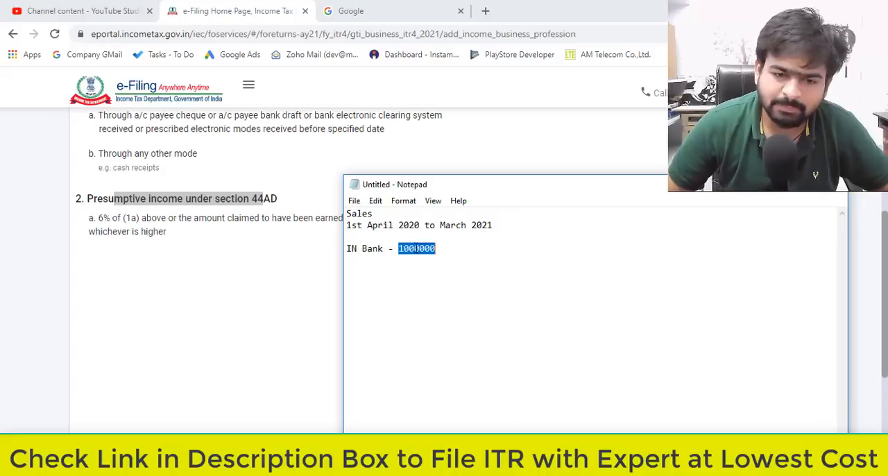
pyautogui.hotkey('alt', 'Tab')
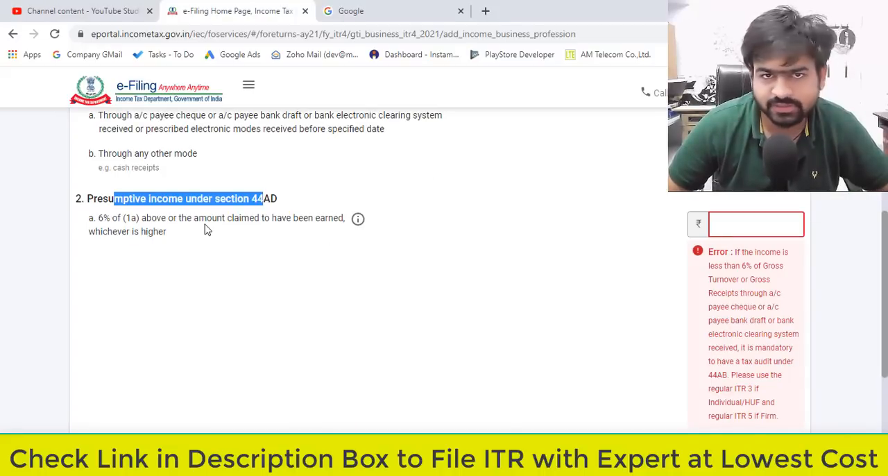
pyautogui.hotkey('alt', 'Tab')
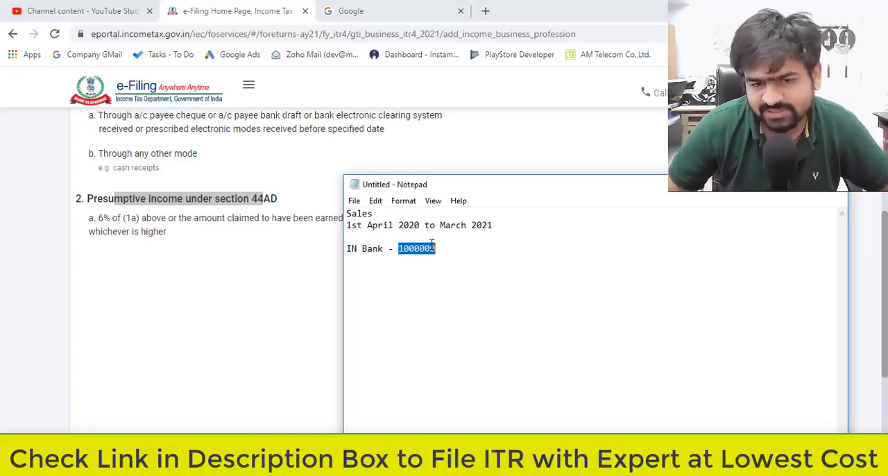
pyautogui.hotkey('alt', 'Tab')
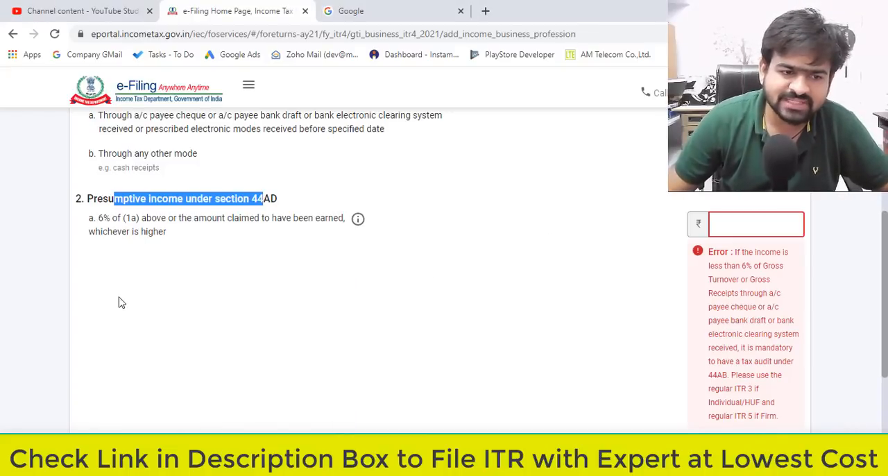
# Enter 200000 as the 6% presumptive income under section 44AD, leave the other-mode amounts blank, and submit the business income details.
pyautogui.moveTo(150, 130); pyautogui.dragTo(241, 134)
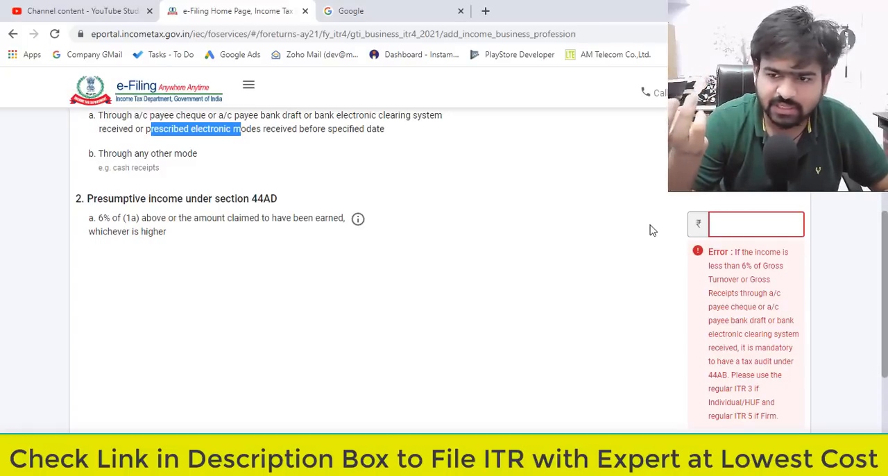
pyautogui.click(766, 236)
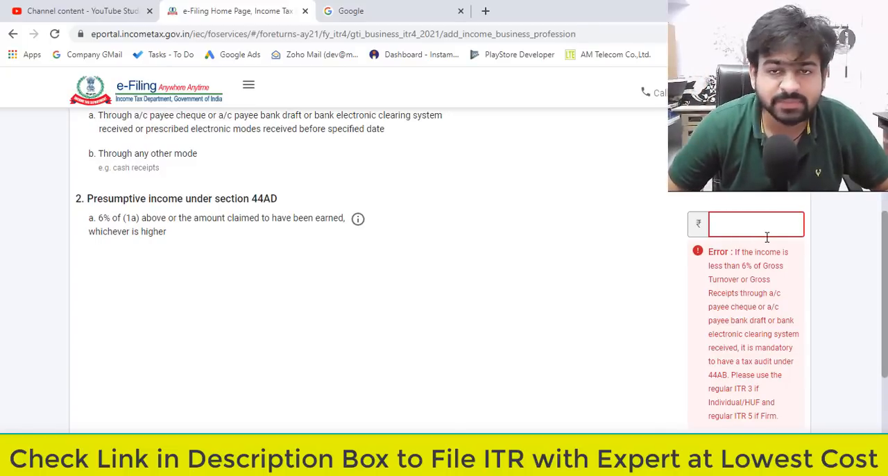
pyautogui.write('200000')
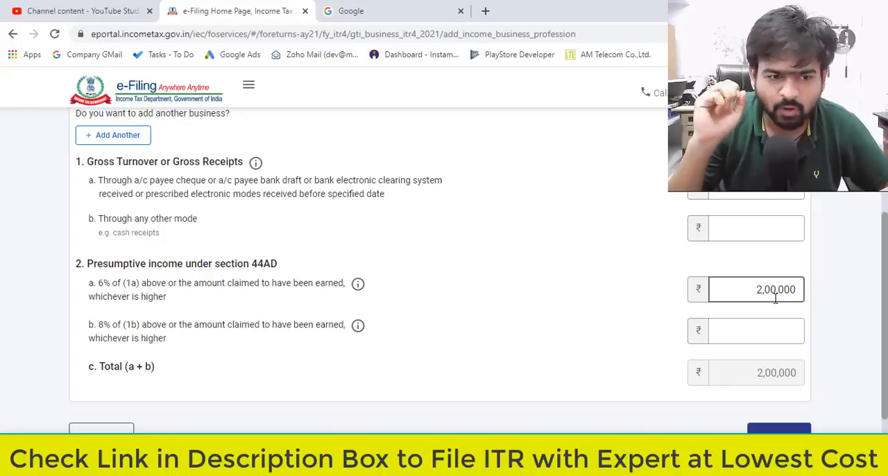
pyautogui.click(765, 230)
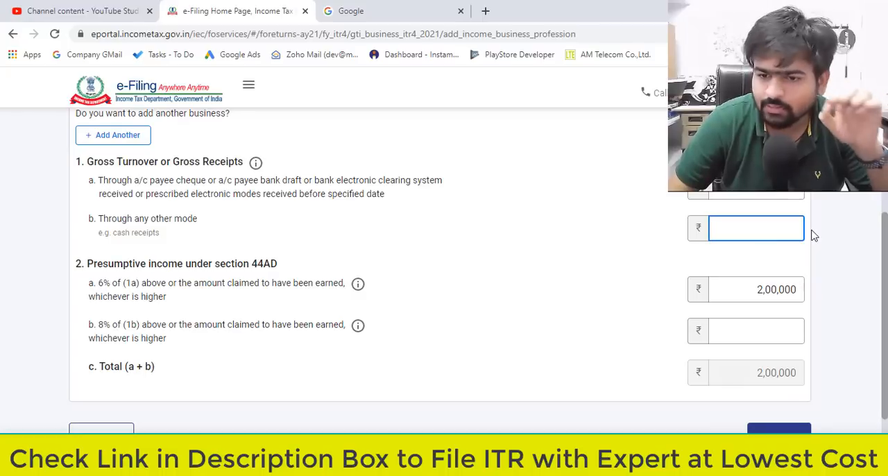
pyautogui.click(773, 341)
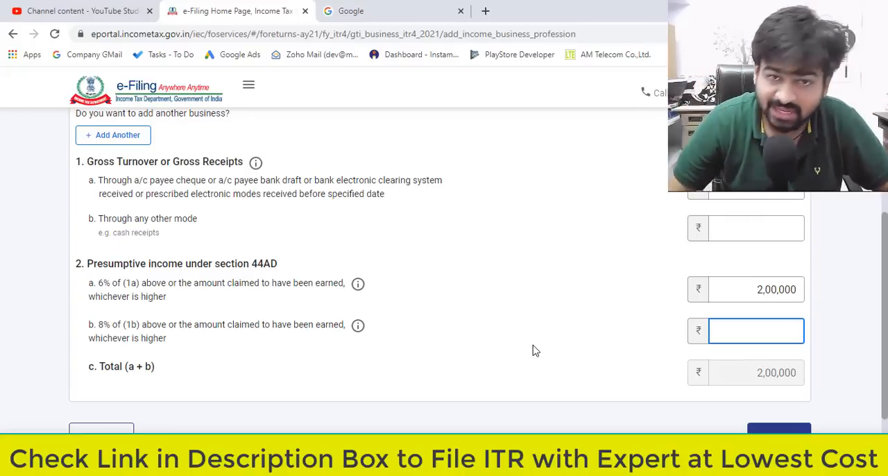
pyautogui.scroll(-1, 533, 350)
pyautogui.click(792, 380)
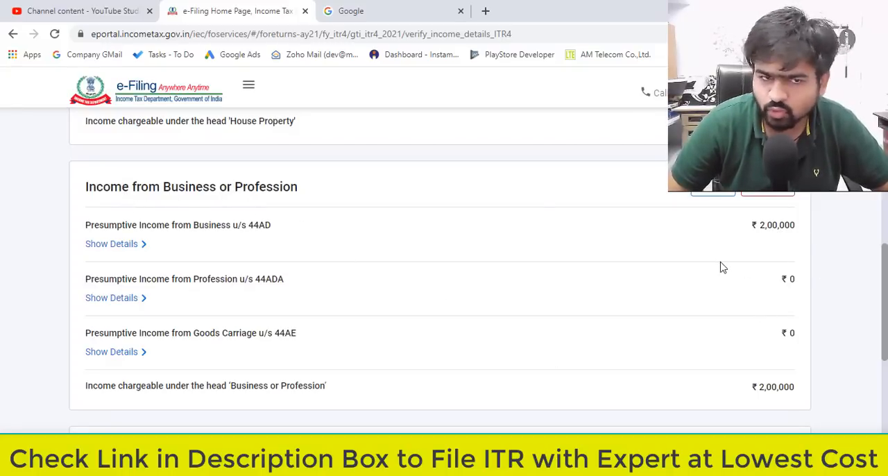
# Review the house property and other sources income sections without adding details, and confirm the gross total income.
pyautogui.scroll(1, 494, 311)
pyautogui.scroll(4, 494, 310)
pyautogui.scroll(-2, 356, 312)
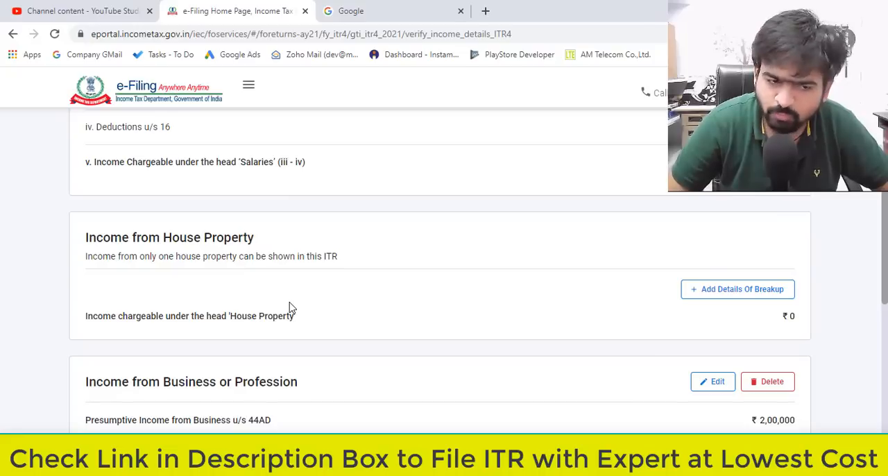
pyautogui.moveTo(89, 238); pyautogui.dragTo(253, 239)
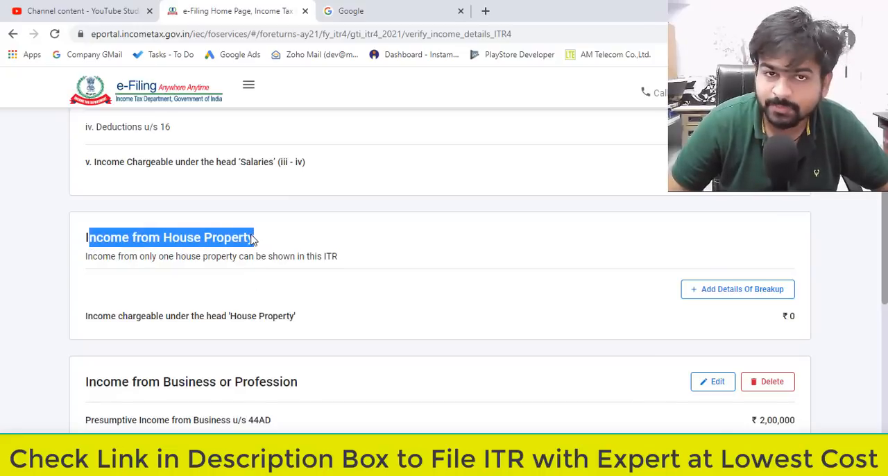
pyautogui.scroll(-6, 252, 239)
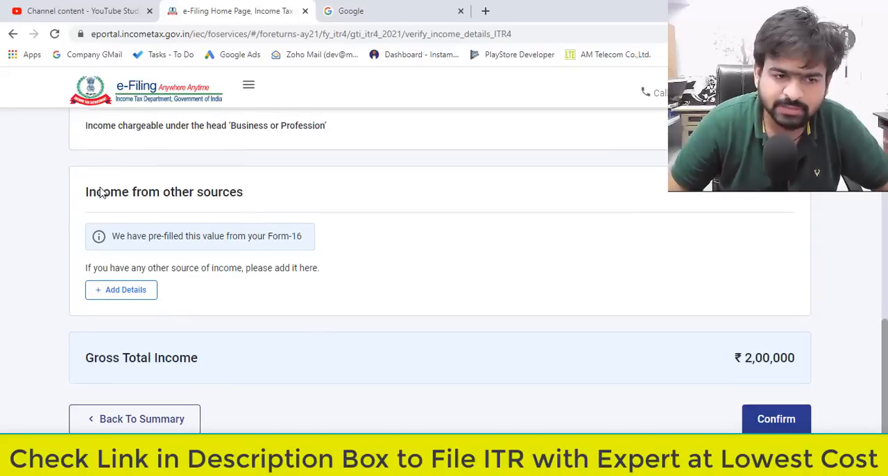
pyautogui.moveTo(95, 192); pyautogui.dragTo(219, 199)
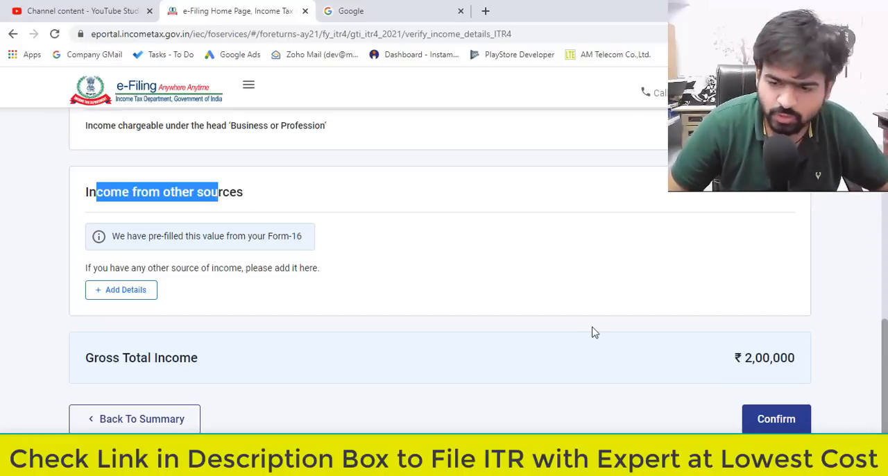
pyautogui.click(797, 421)
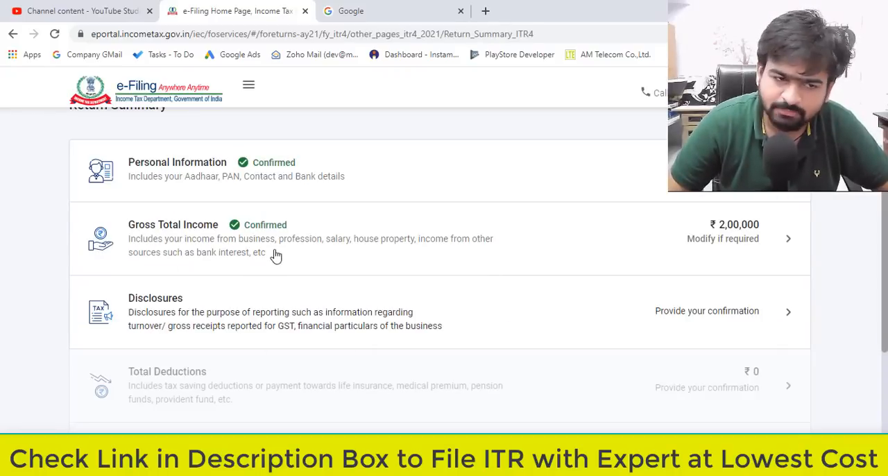
# Open the Disclosures section of the return summary and start adding the financial particulars of the business.
pyautogui.click(192, 313)
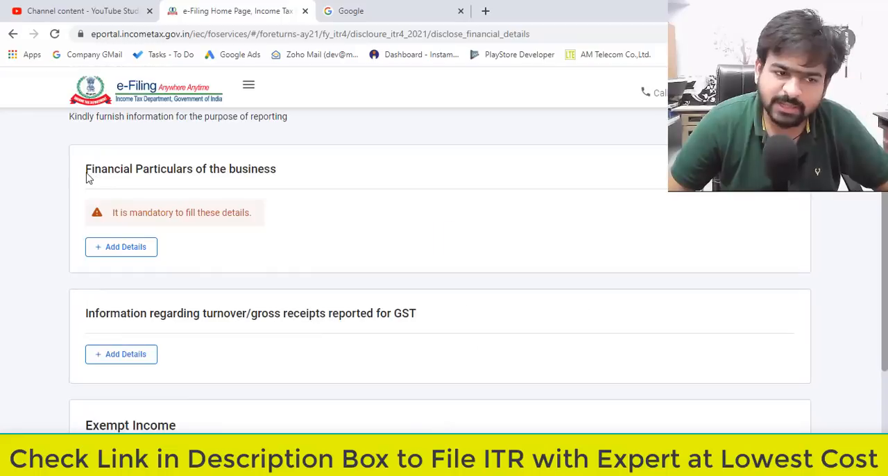
pyautogui.moveTo(87, 178); pyautogui.dragTo(222, 186)
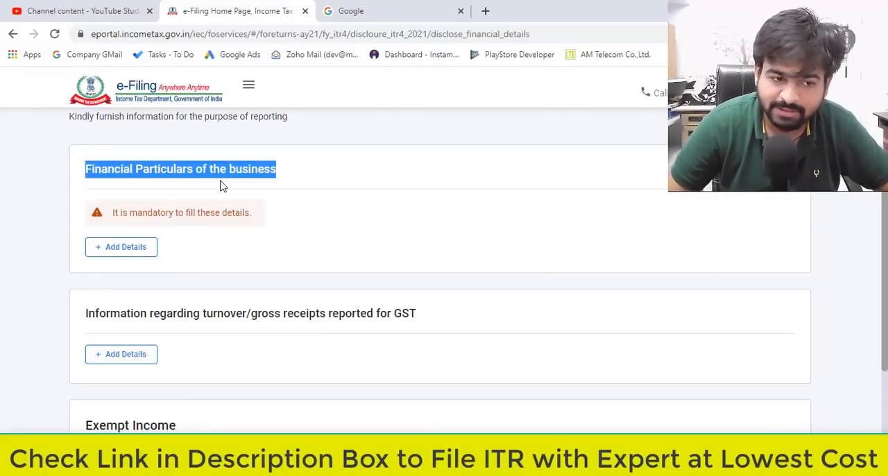
pyautogui.click(124, 255)
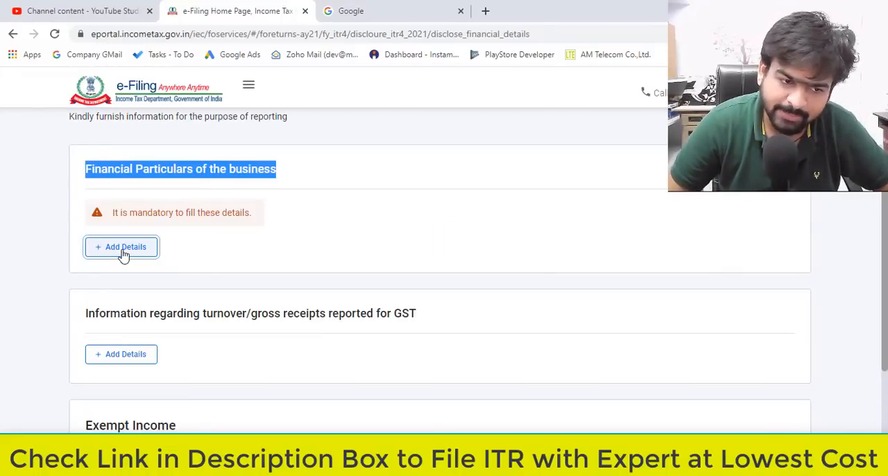
# Enter 0 for the mandatory sundry creditors amount in the financial particulars of the business.
pyautogui.scroll(-2, 362, 281)
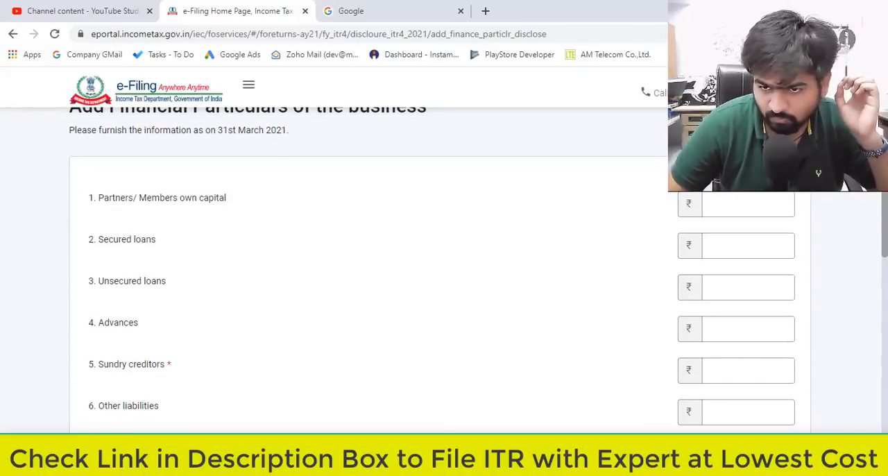
pyautogui.scroll(-2, 458, 196)
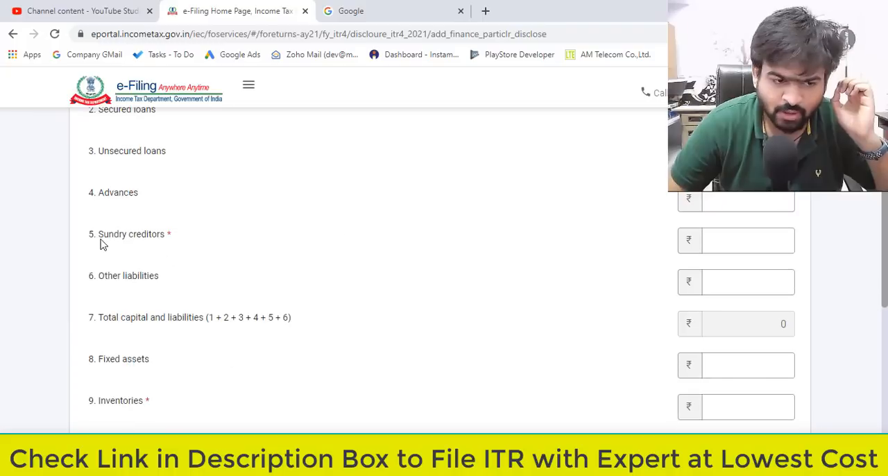
pyautogui.moveTo(109, 241); pyautogui.dragTo(200, 240)
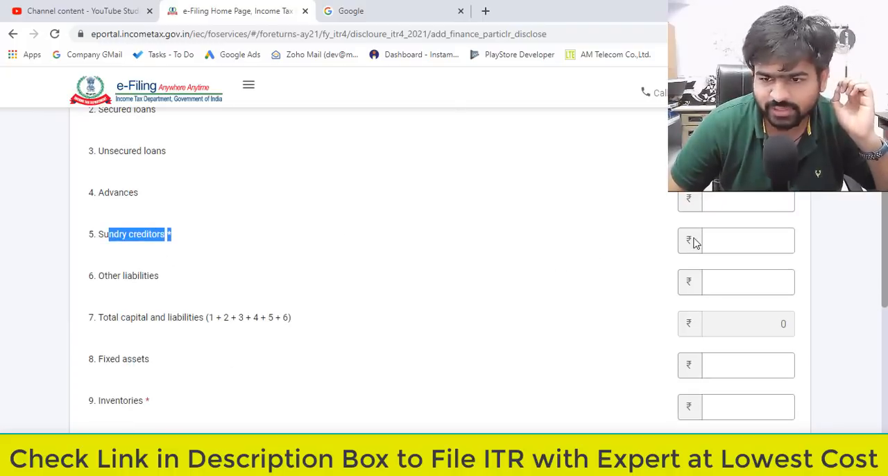
pyautogui.moveTo(694, 242); pyautogui.dragTo(747, 241)
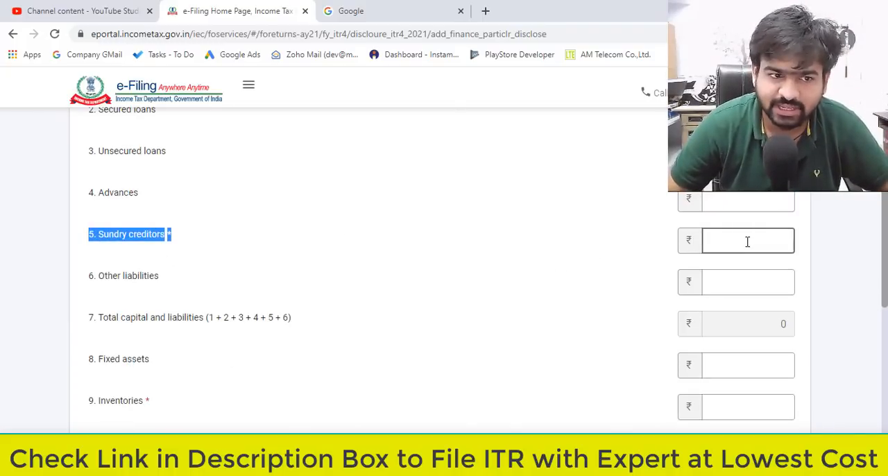
pyautogui.click(747, 242)
pyautogui.write('0')
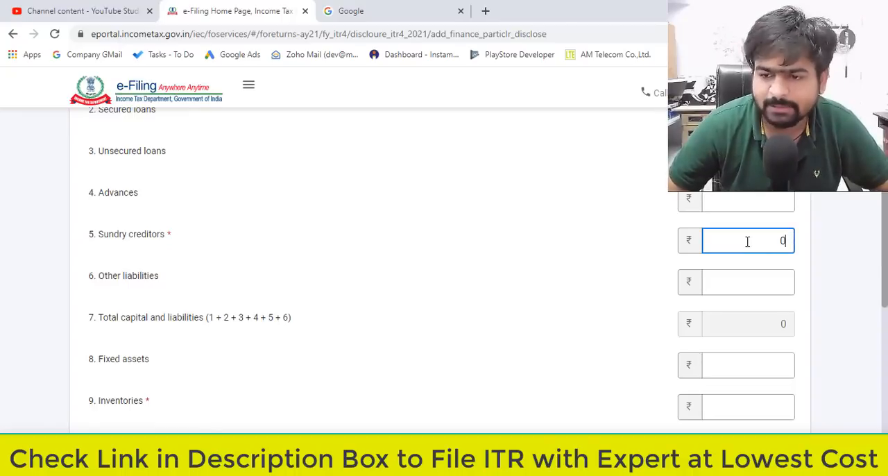
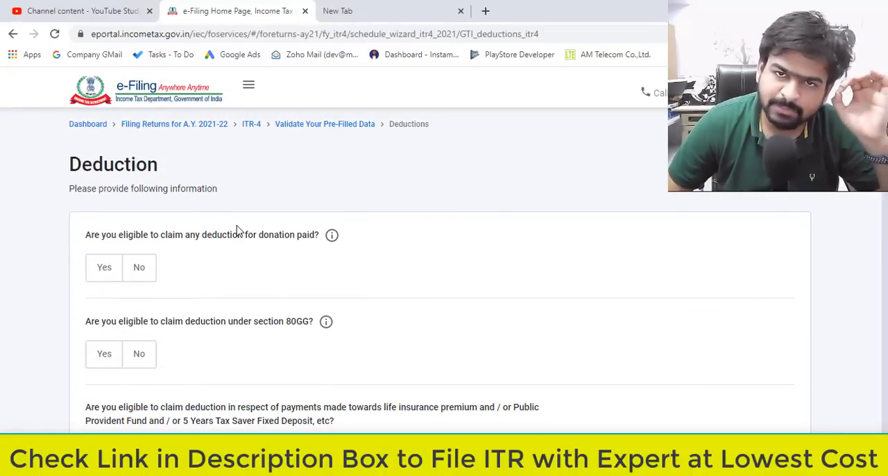
# Answer No to claiming a deduction for donations paid and No to the deduction under section 80GG.
pyautogui.moveTo(85, 238); pyautogui.dragTo(212, 235)
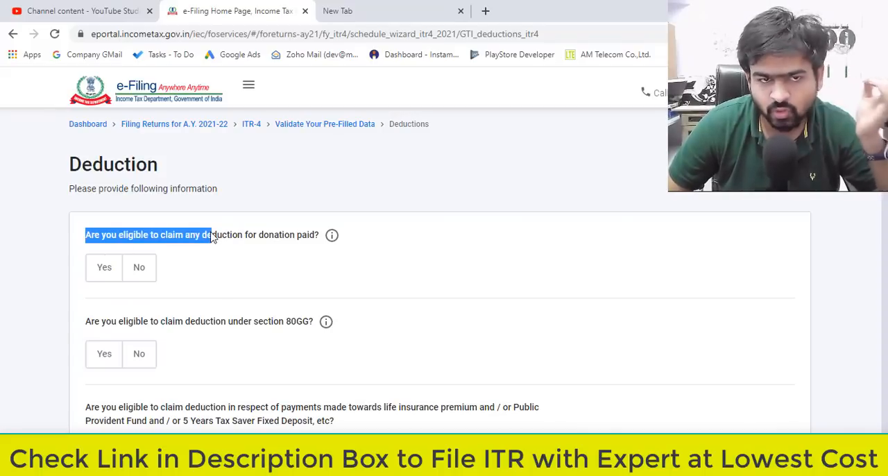
pyautogui.moveTo(248, 237); pyautogui.dragTo(285, 240)
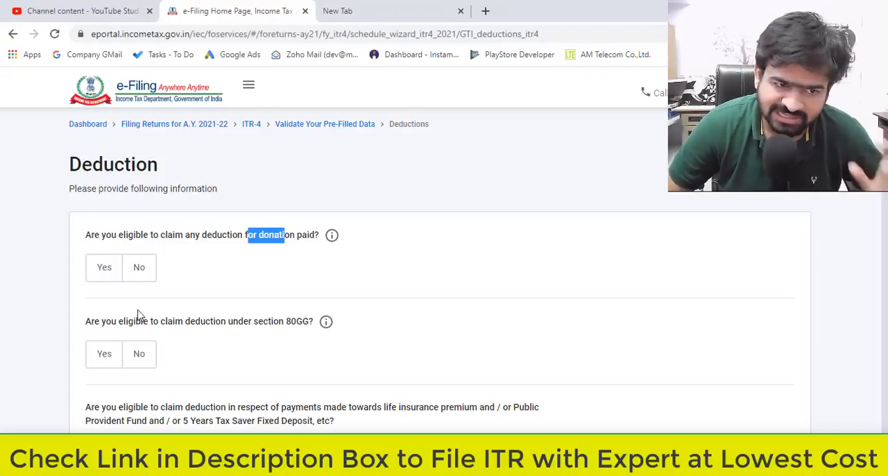
pyautogui.click(146, 276)
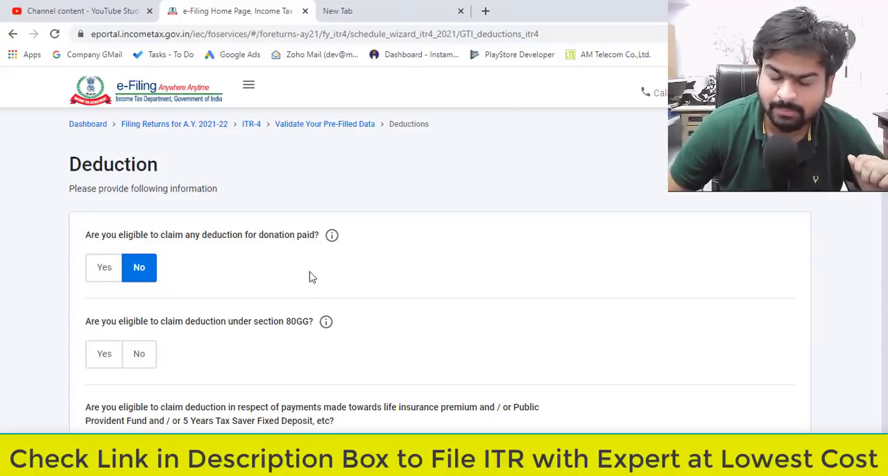
pyautogui.scroll(-3, 310, 277)
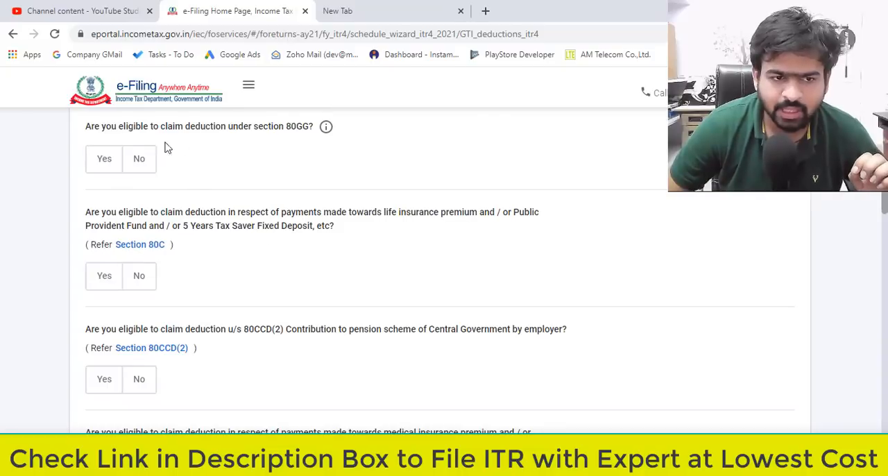
pyautogui.moveTo(134, 128); pyautogui.dragTo(310, 135)
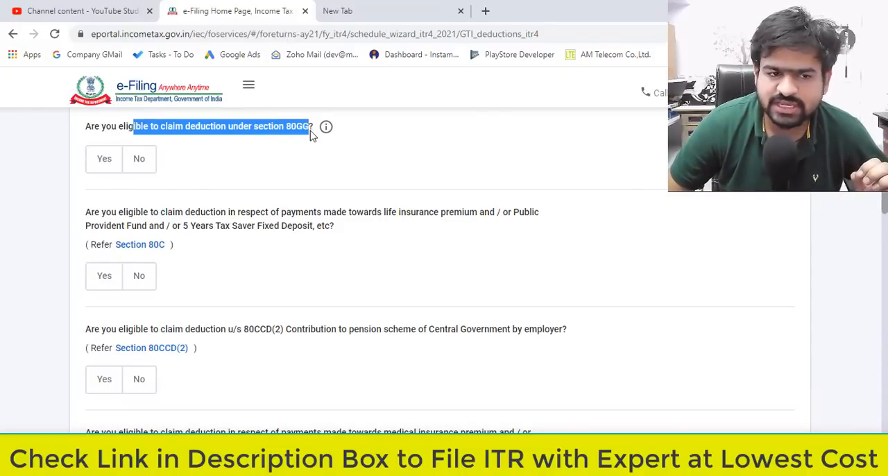
pyautogui.click(138, 161)
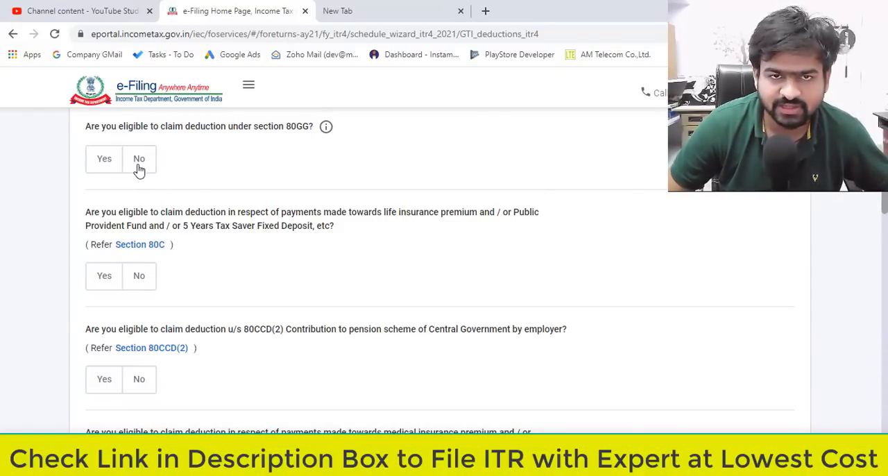
# Answer No to the section 80C deduction for life insurance premium, Public Provident Fund or tax saver fixed deposit payments.
pyautogui.scroll(-1, 230, 222)
pyautogui.moveTo(115, 160); pyautogui.dragTo(291, 161)
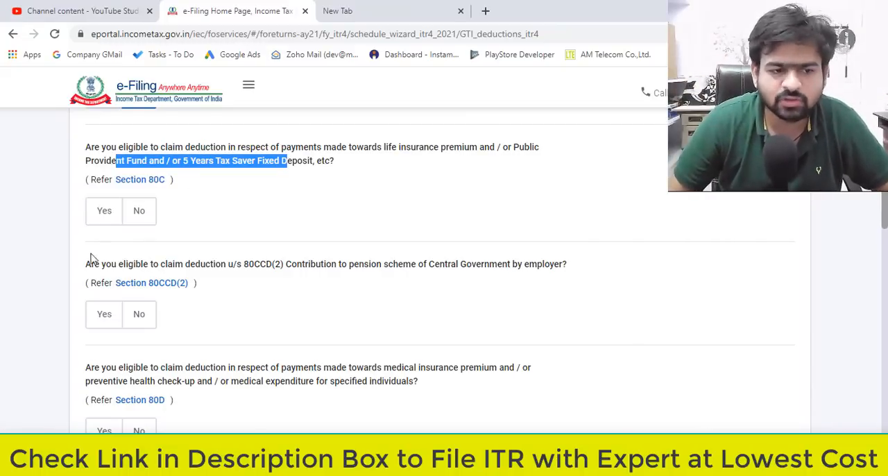
pyautogui.click(108, 211)
pyautogui.click(134, 264)
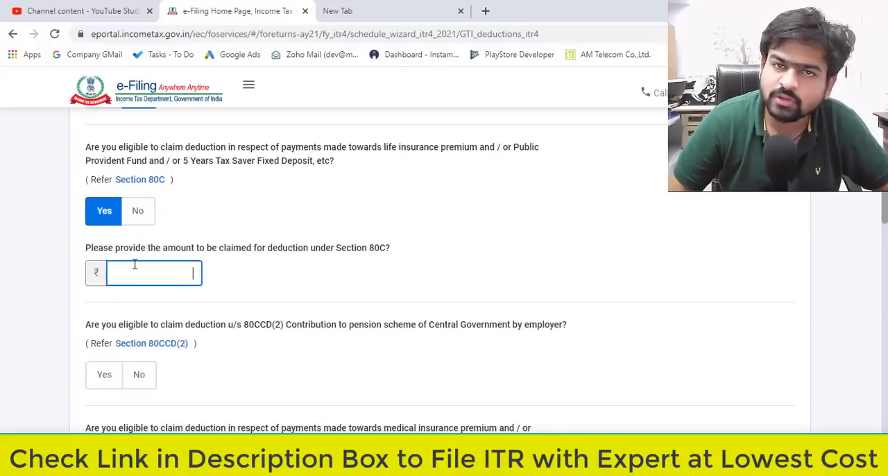
pyautogui.click(137, 214)
# Answer No to the deductions under section 80CCD(2), section 80D and section 80E.
pyautogui.scroll(-3, 214, 246)
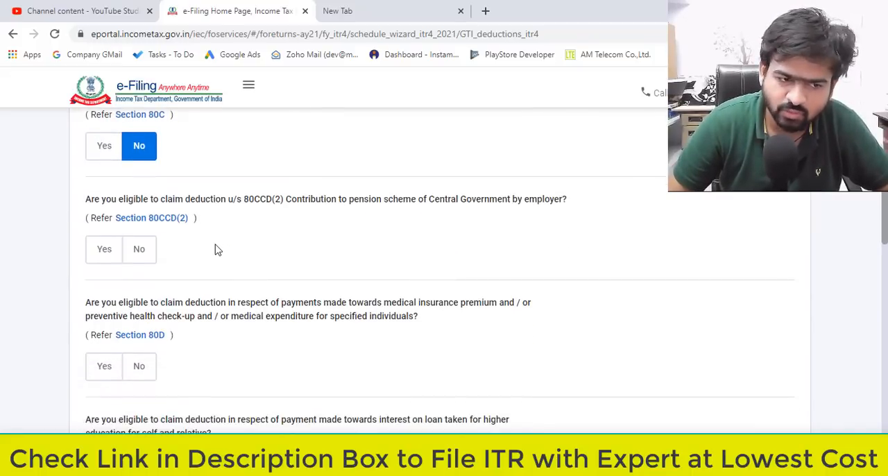
pyautogui.scroll(1, 215, 238)
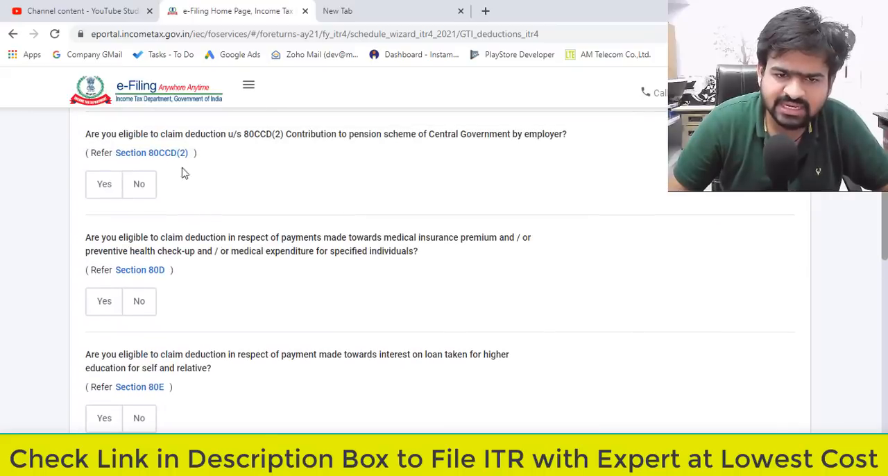
pyautogui.click(134, 192)
pyautogui.scroll(-2, 139, 208)
pyautogui.click(139, 172)
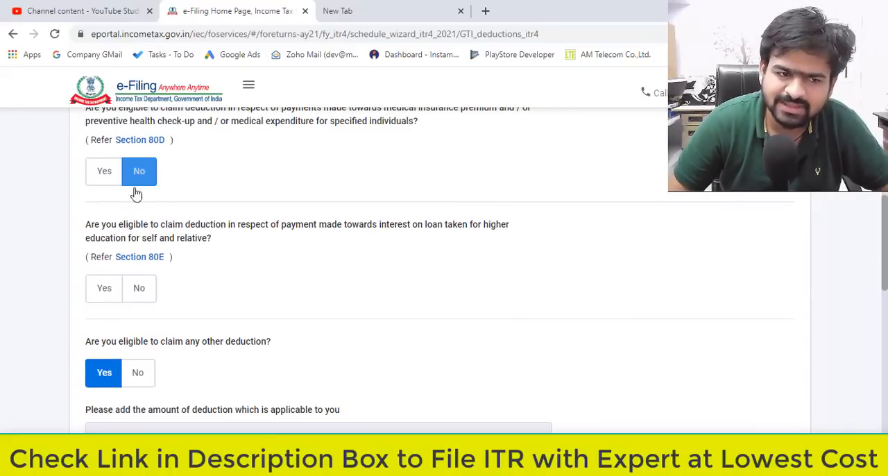
pyautogui.scroll(-1, 159, 222)
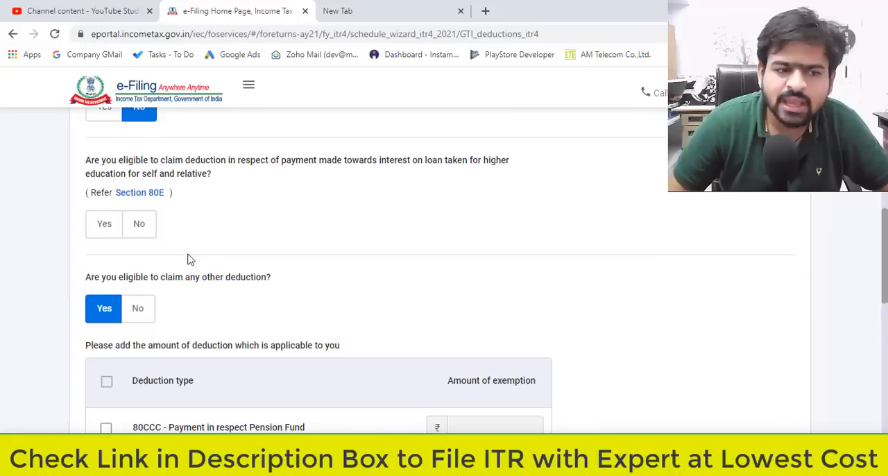
pyautogui.click(142, 229)
pyautogui.scroll(-2, 136, 277)
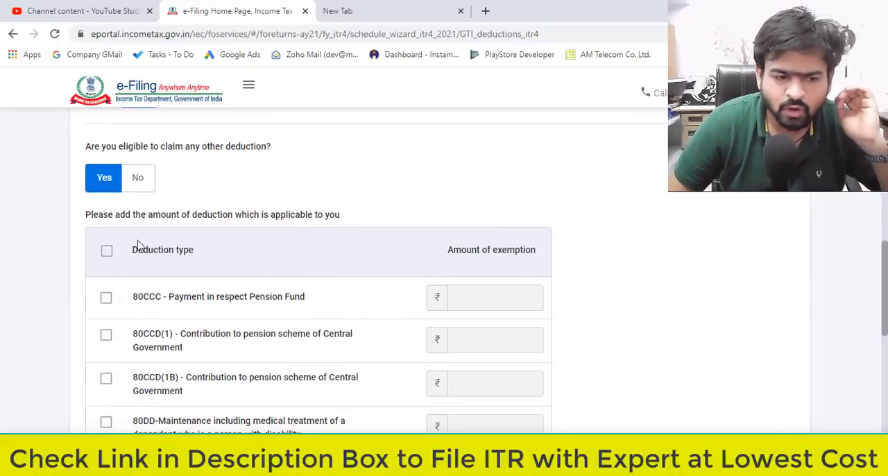
pyautogui.scroll(-2, 215, 291)
pyautogui.scroll(-2, 222, 326)
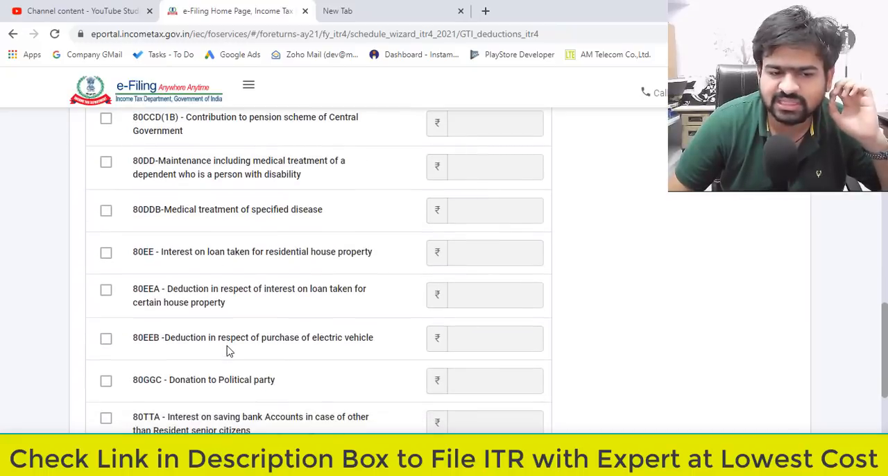
pyautogui.scroll(4, 226, 341)
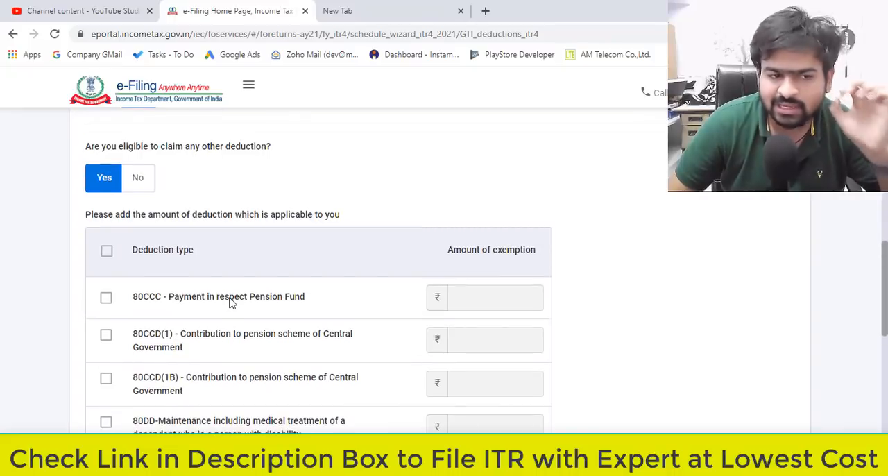
pyautogui.click(108, 339)
pyautogui.click(488, 347)
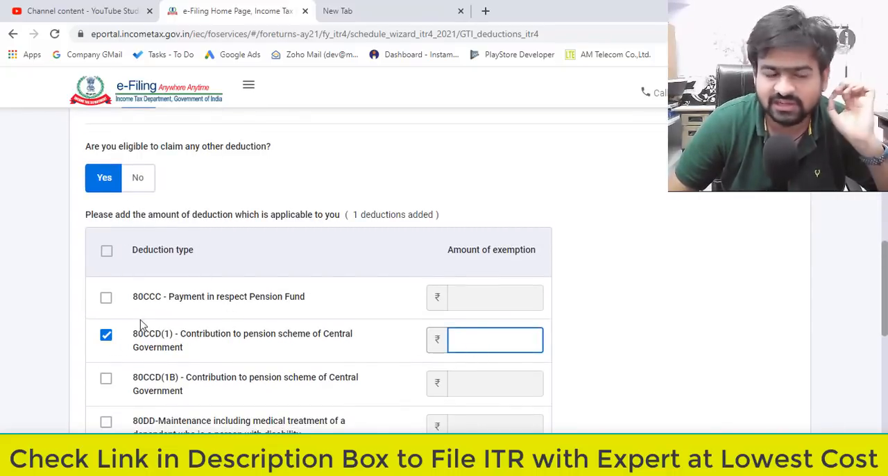
pyautogui.click(106, 335)
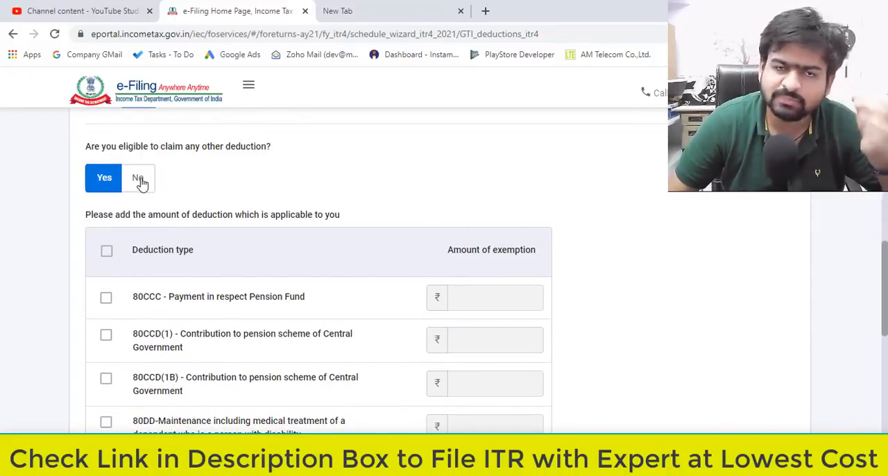
# Answer No to claiming any other deduction and continue from the deduction questions.
pyautogui.click(139, 182)
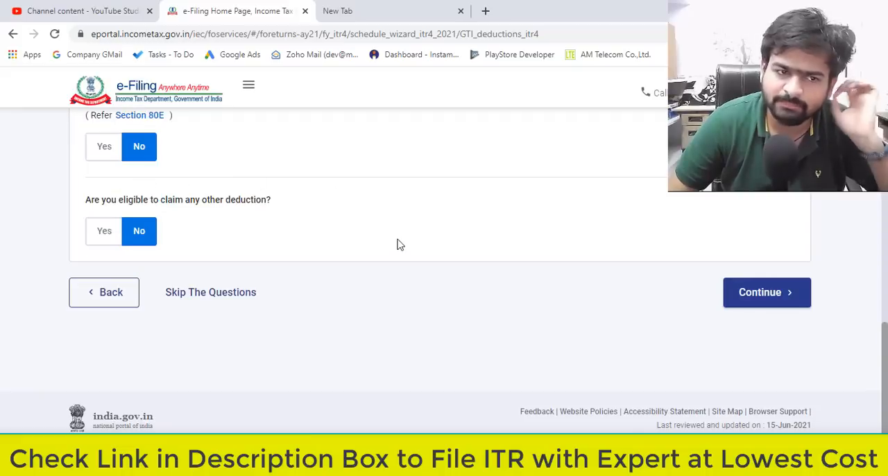
pyautogui.click(790, 305)
# Check the 80D entry and the other eligible deductions without adding any, and confirm the total deductions.
pyautogui.moveTo(86, 237); pyautogui.dragTo(152, 253)
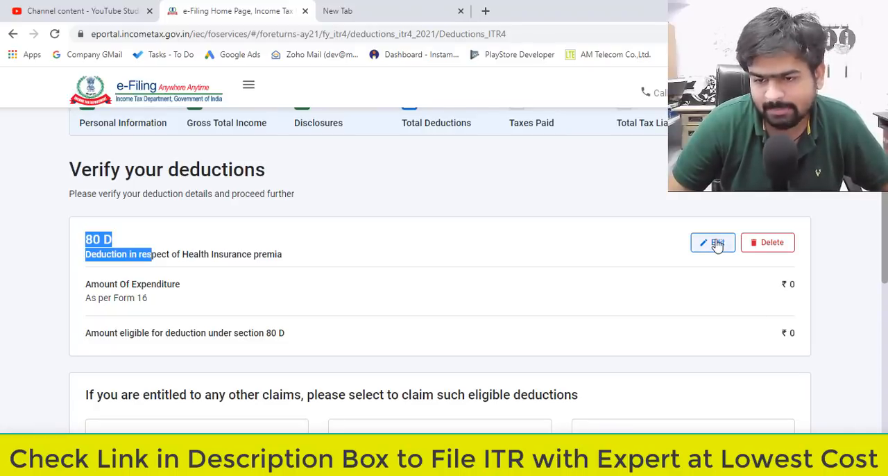
pyautogui.scroll(-4, 464, 265)
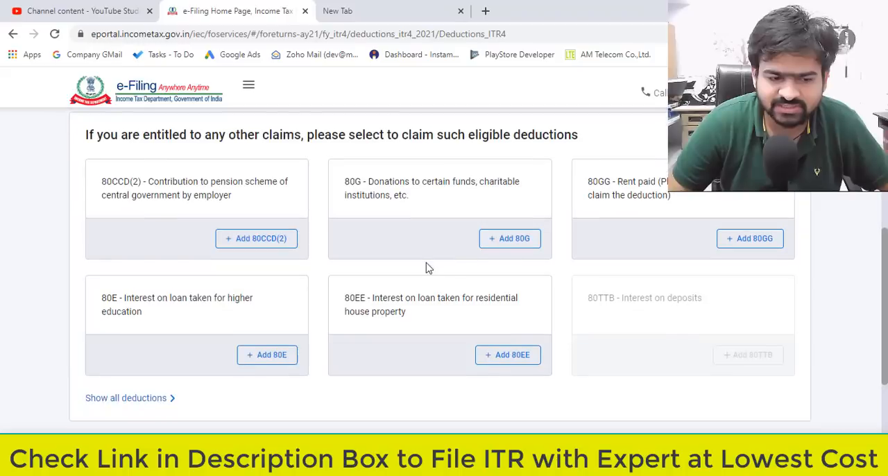
pyautogui.scroll(-3, 333, 152)
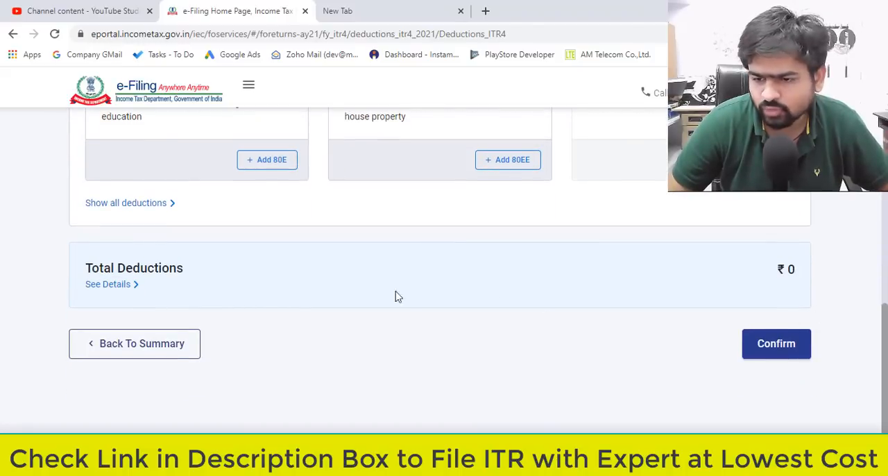
pyautogui.click(782, 355)
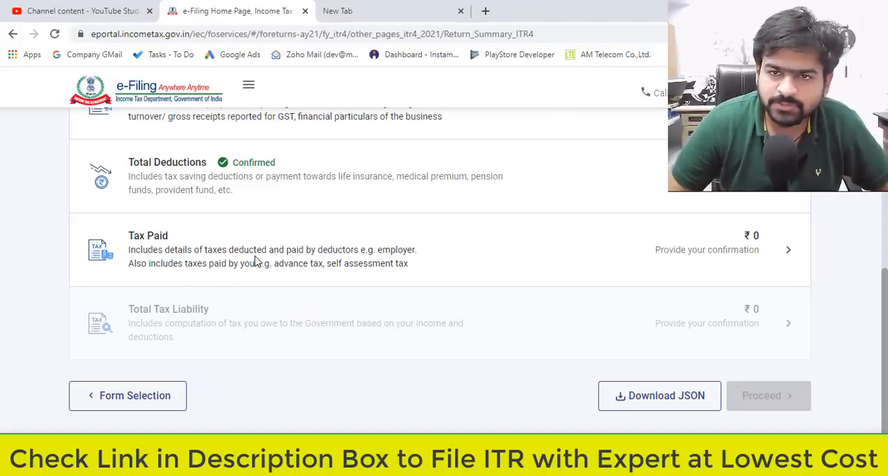
# Open the Tax Paid section, check the TDS, TCS and advance tax details, and confirm the taxes paid.
pyautogui.scroll(3, 511, 289)
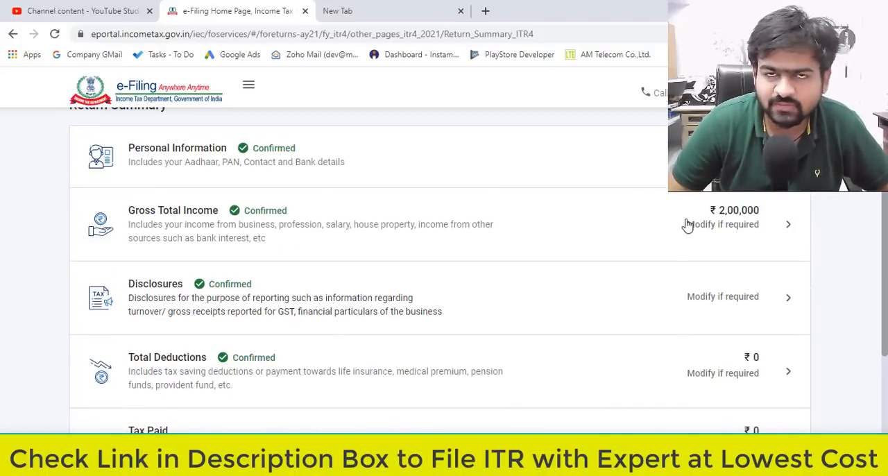
pyautogui.scroll(-3, 687, 225)
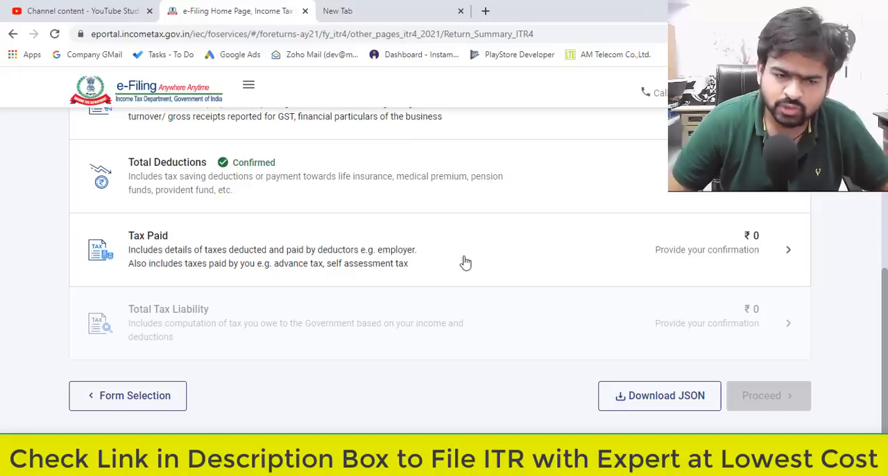
pyautogui.click(777, 255)
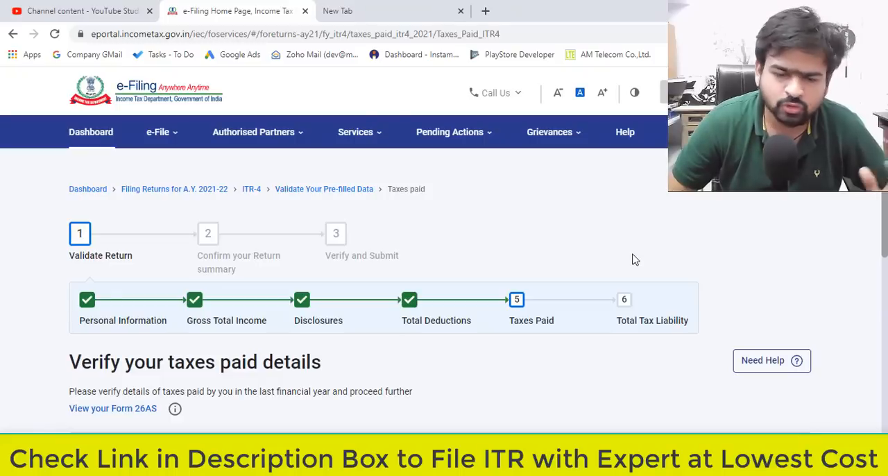
pyautogui.scroll(-3, 440, 264)
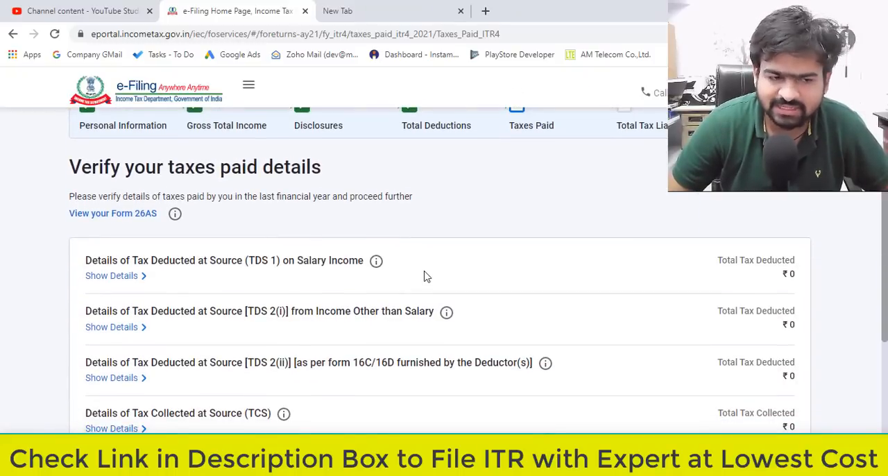
pyautogui.moveTo(86, 181); pyautogui.dragTo(366, 188)
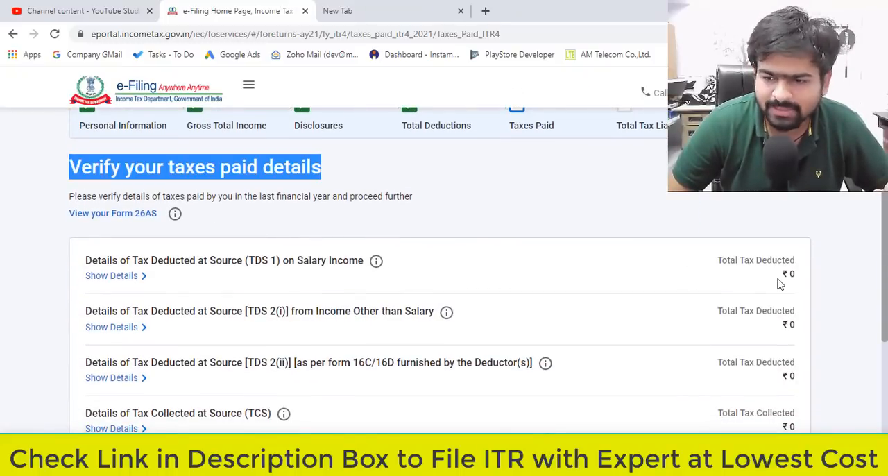
pyautogui.scroll(-1, 779, 284)
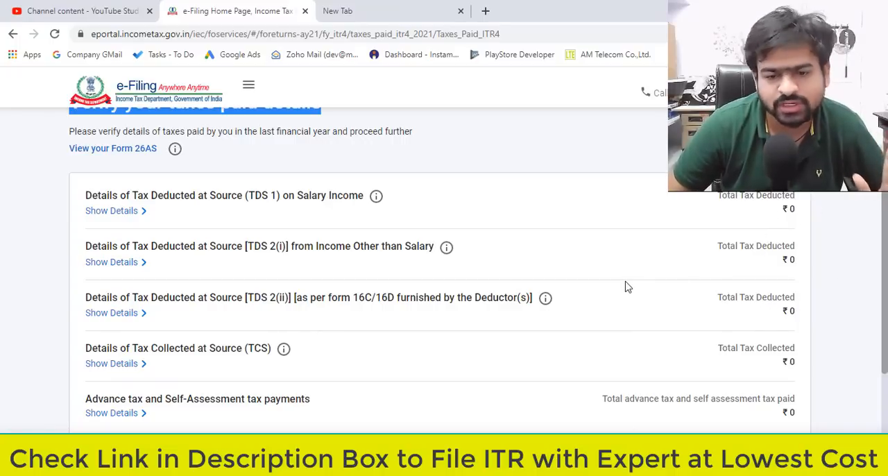
pyautogui.scroll(-3, 626, 287)
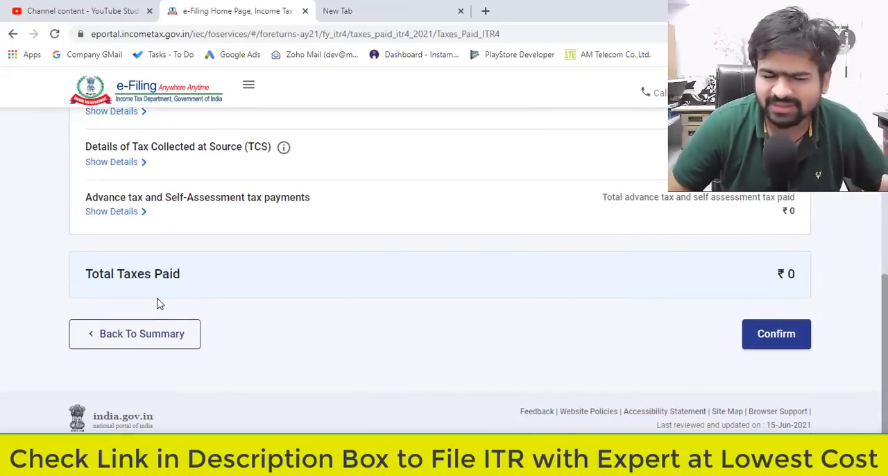
pyautogui.click(787, 338)
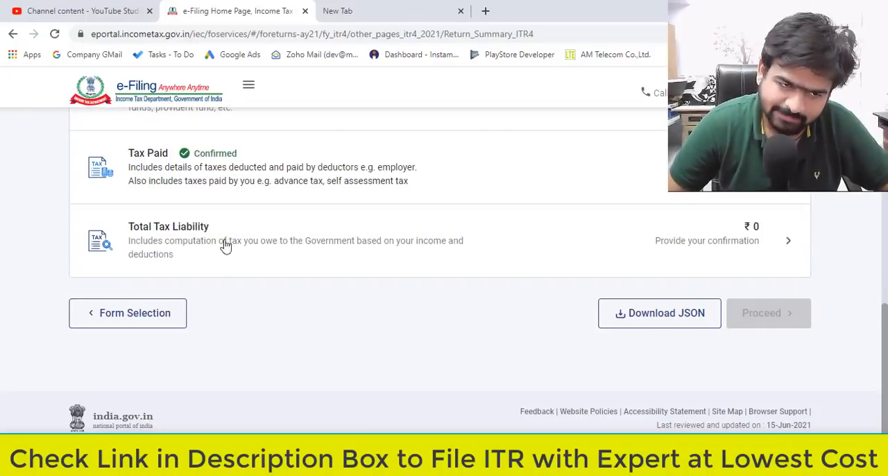
# Open the Total Tax Liability section, check the computation of income and tax, and confirm the tax liability.
pyautogui.click(352, 244)
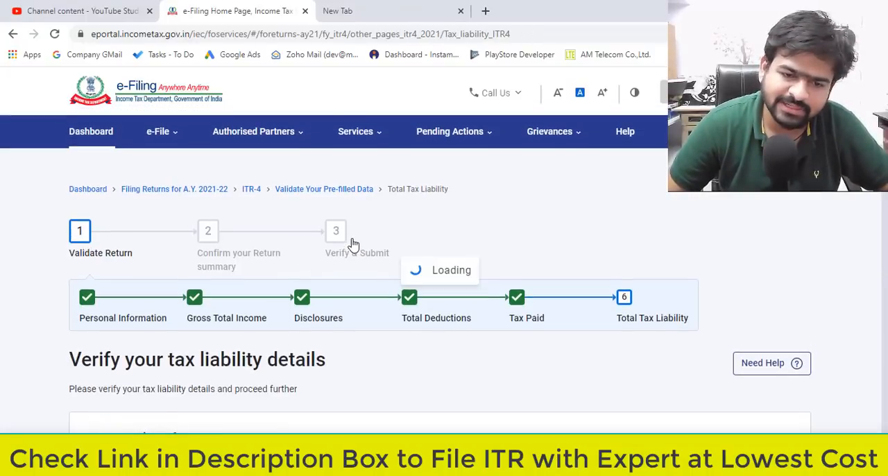
pyautogui.scroll(-5, 353, 244)
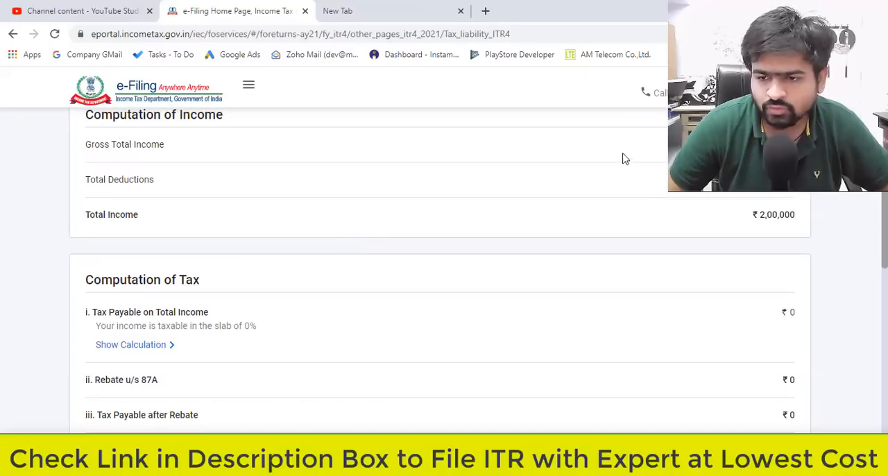
pyautogui.scroll(-10, 647, 218)
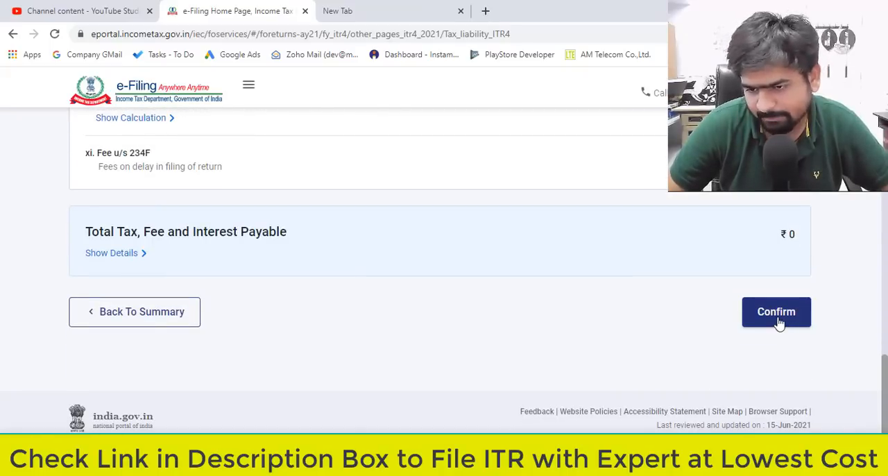
pyautogui.click(777, 321)
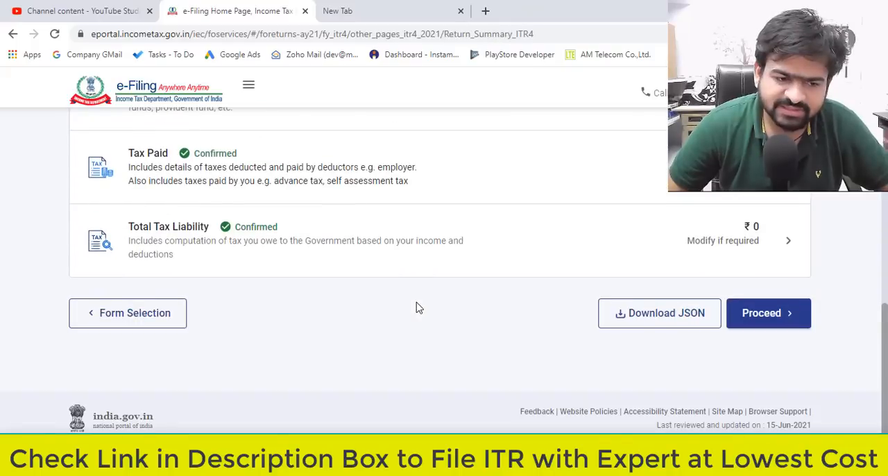
pyautogui.scroll(-4, 291, 260)
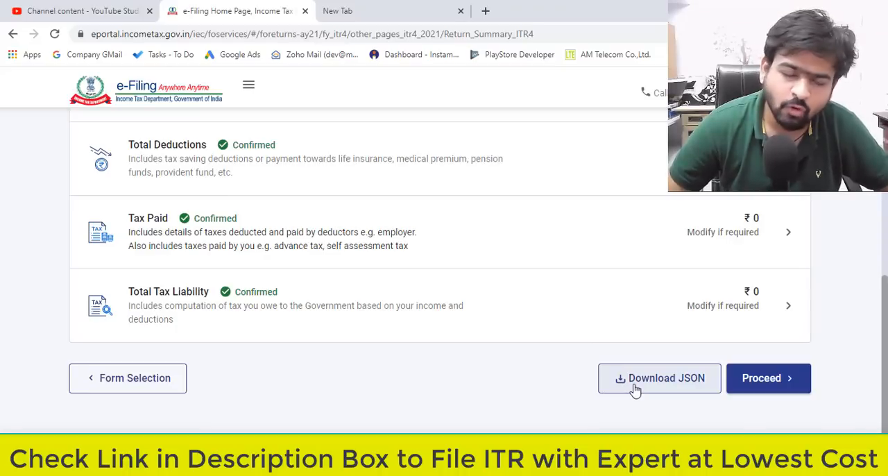
# Proceed from the return summary, check the tax payment summary, and open the return preview stage.
pyautogui.click(776, 388)
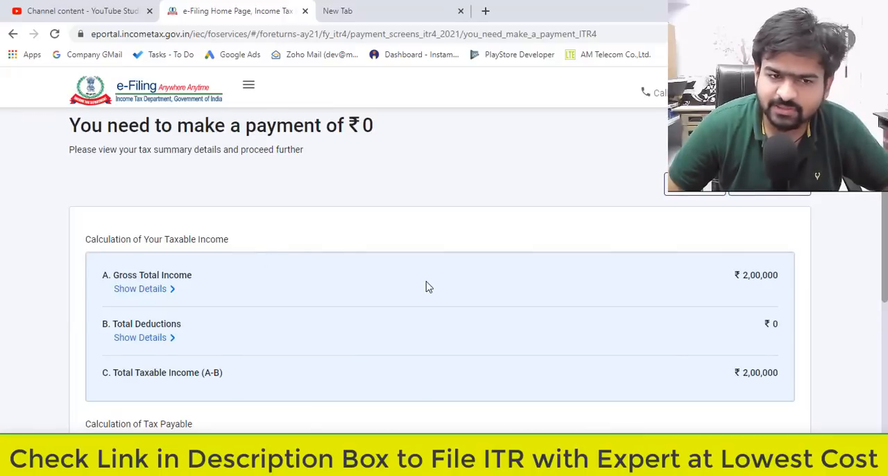
pyautogui.moveTo(90, 130); pyautogui.dragTo(374, 132)
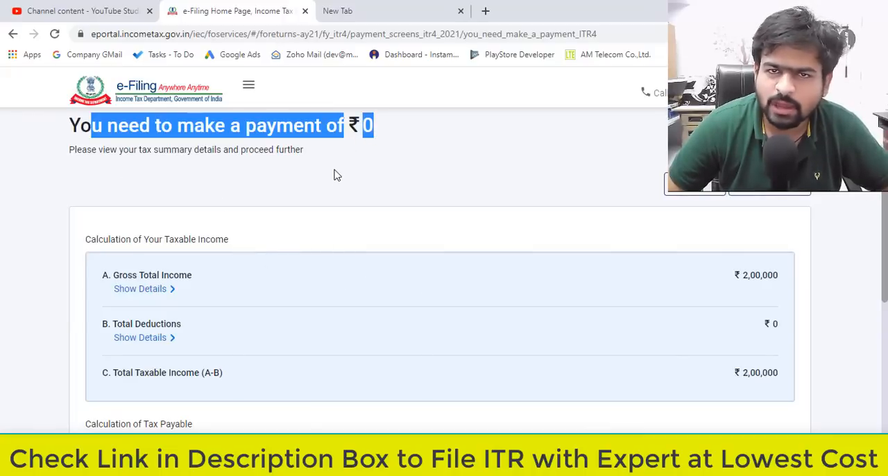
pyautogui.scroll(-10, 430, 215)
pyautogui.click(747, 313)
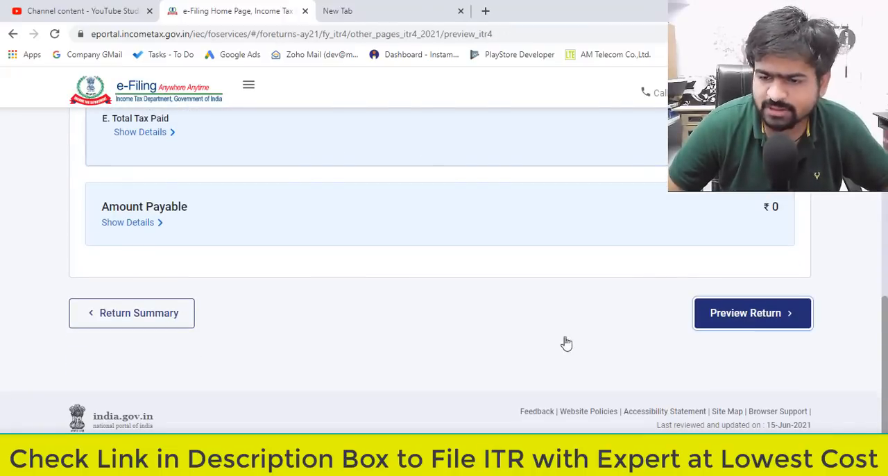
# Accept and complete the taxpayer's declaration in the capacity of Self, leave the TRP details blank, and proceed to the preview.
pyautogui.scroll(-4, 548, 339)
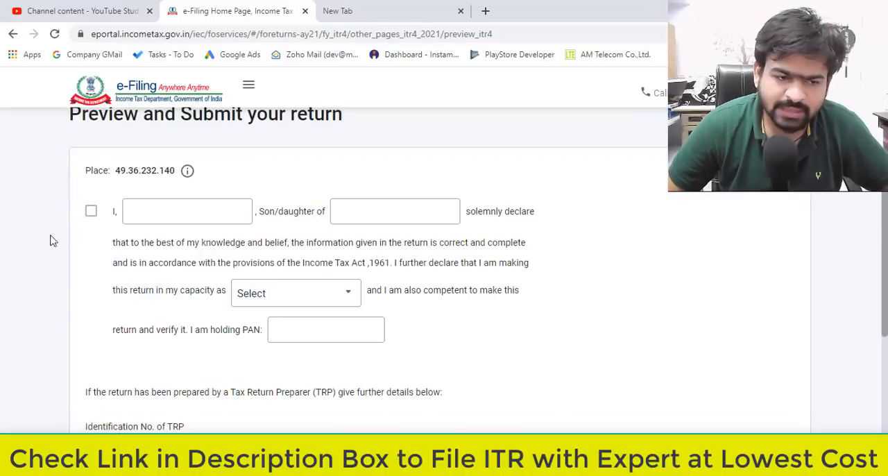
pyautogui.click(91, 211)
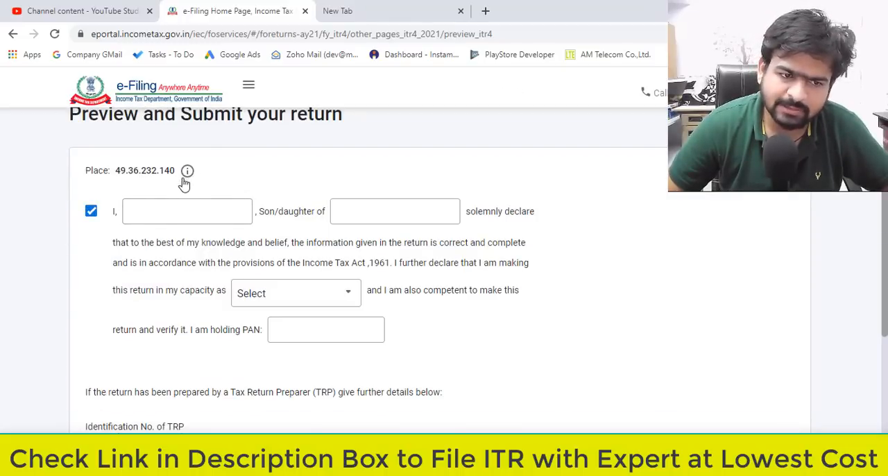
pyautogui.click(160, 209)
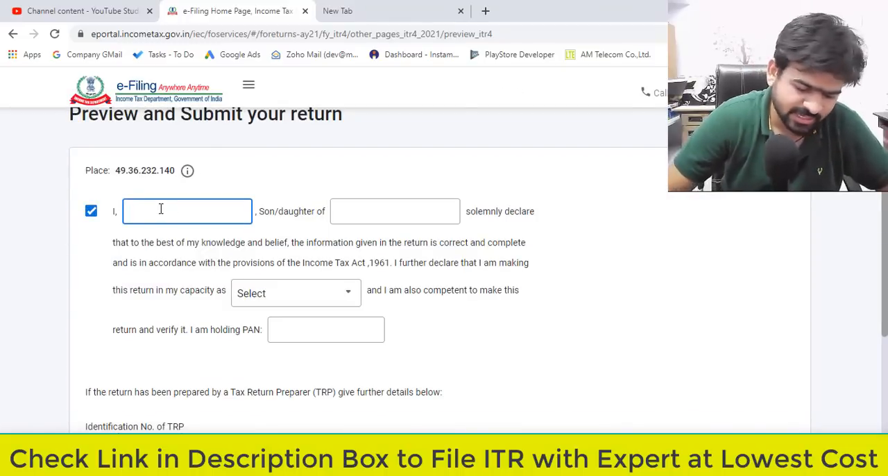
pyautogui.scroll(-5, 749, 291)
pyautogui.click(751, 292)
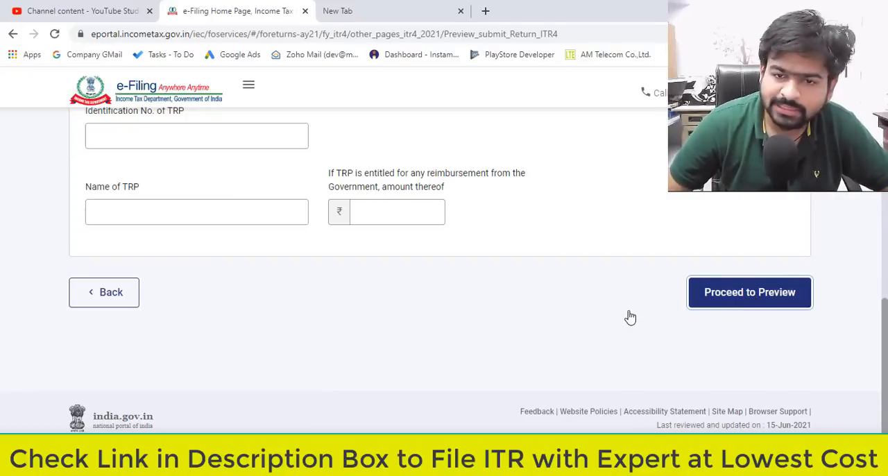
# Review the ITR-4 preview from personal details through tax computation to the declaration, and submit it for validation.
pyautogui.scroll(-4, 355, 381)
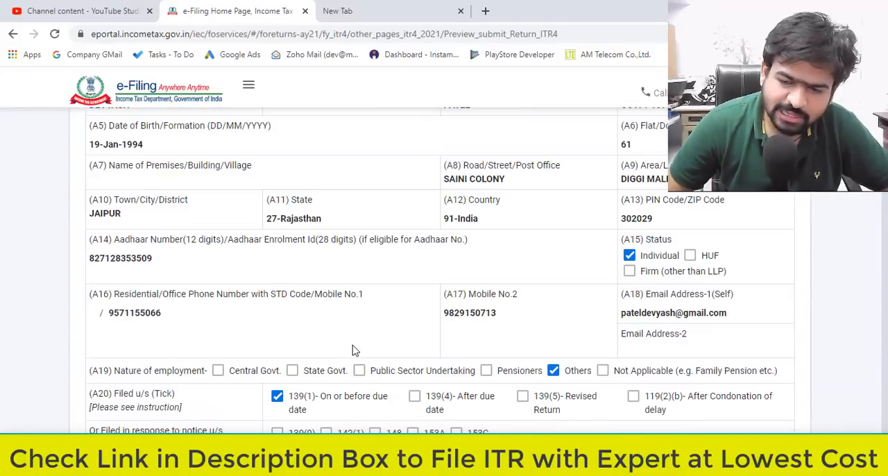
pyautogui.scroll(5, 352, 350)
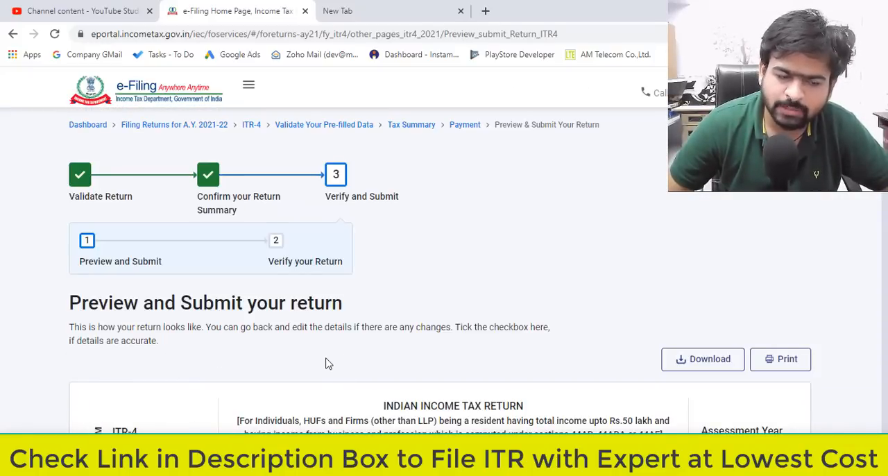
pyautogui.scroll(-20, 326, 362)
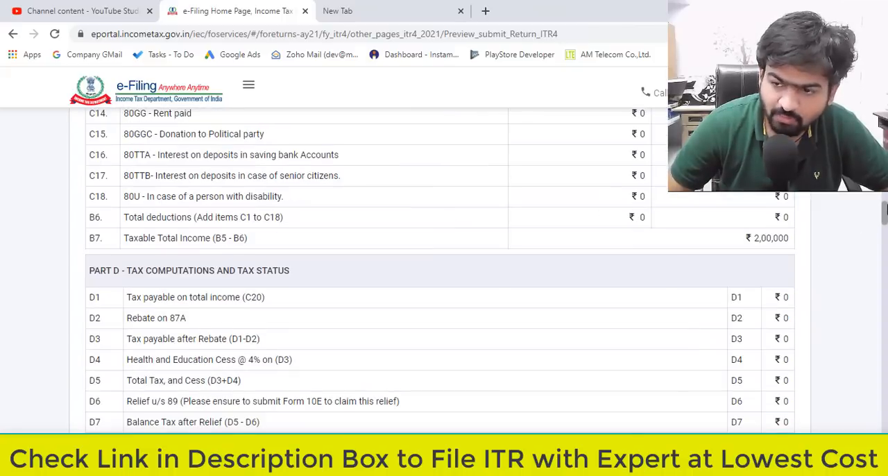
pyautogui.scroll(-20, 439, 270)
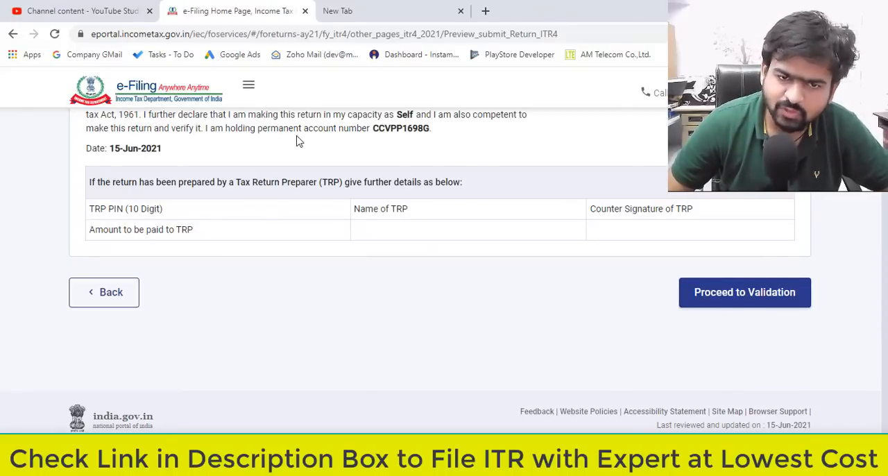
pyautogui.click(710, 305)
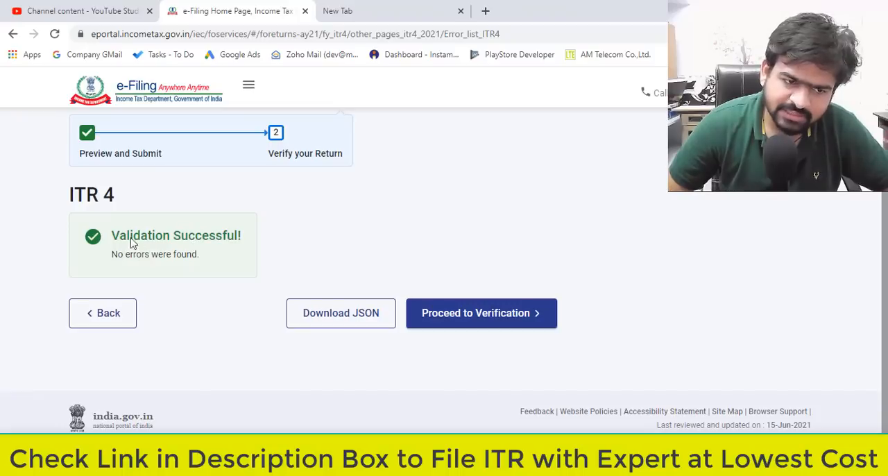
# Check the validation result, proceed to verification, and compare the e-Verify Now, e-Verify Later and ITR-V methods.
pyautogui.moveTo(119, 236); pyautogui.dragTo(257, 253)
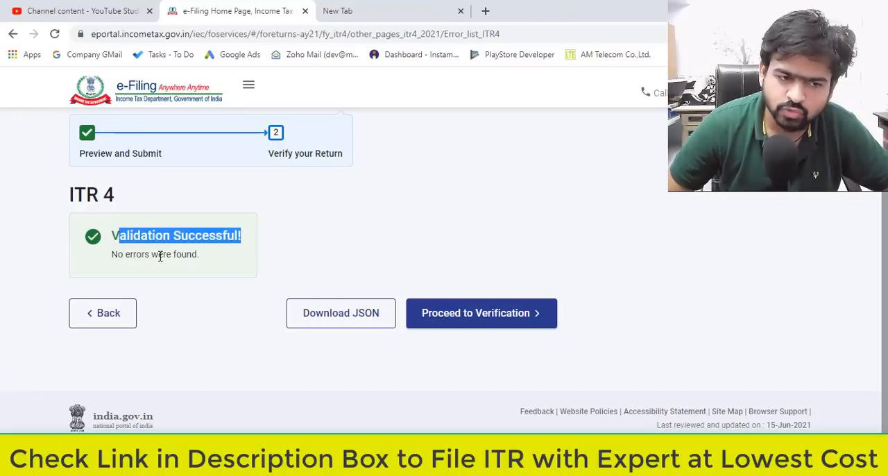
pyautogui.moveTo(142, 254); pyautogui.dragTo(364, 268)
pyautogui.click(465, 267)
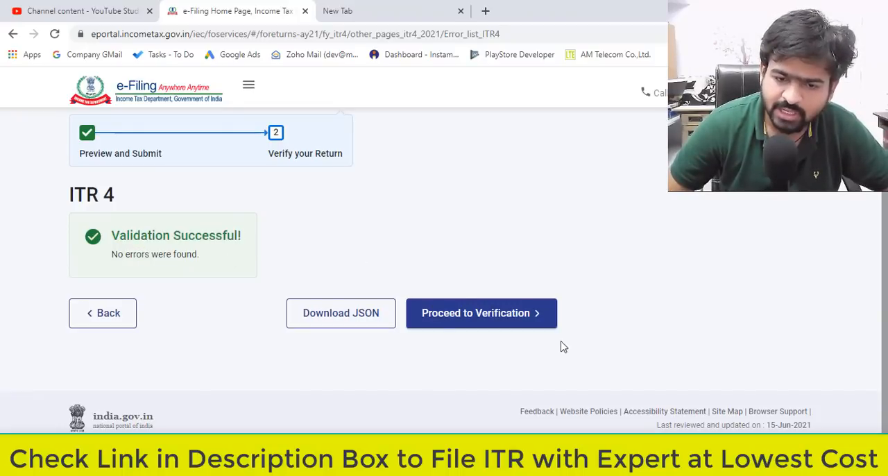
pyautogui.click(519, 328)
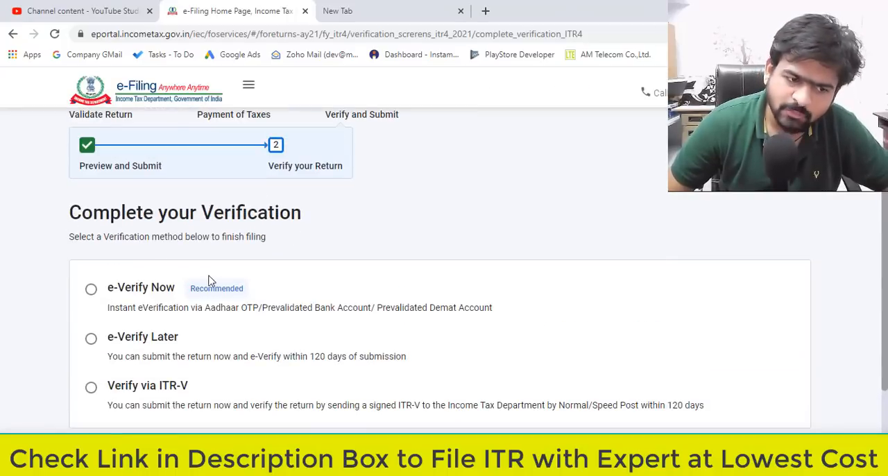
pyautogui.scroll(-1, 175, 327)
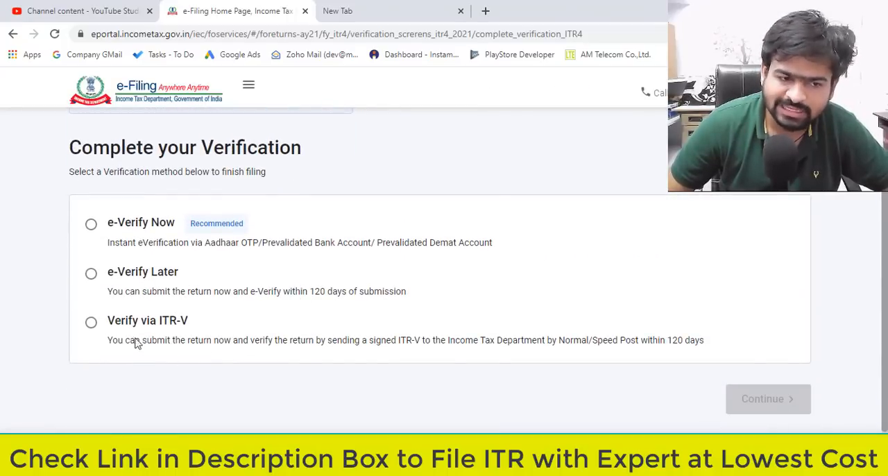
pyautogui.scroll(1, 368, 366)
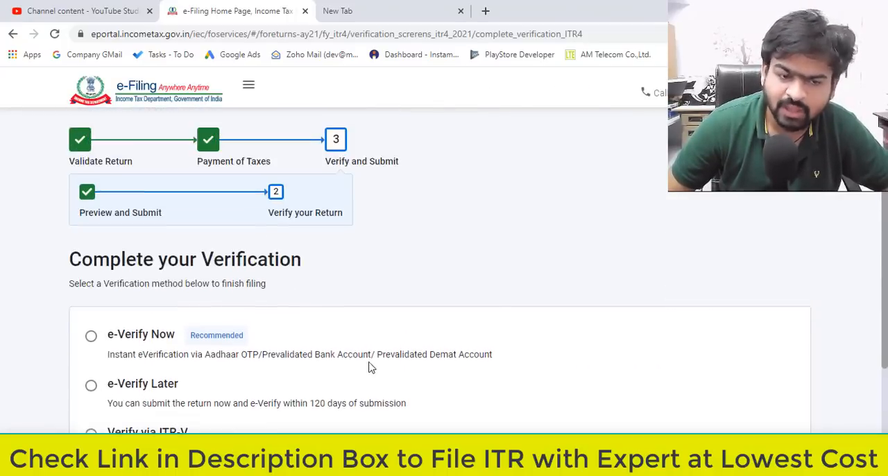
pyautogui.scroll(-1, 398, 347)
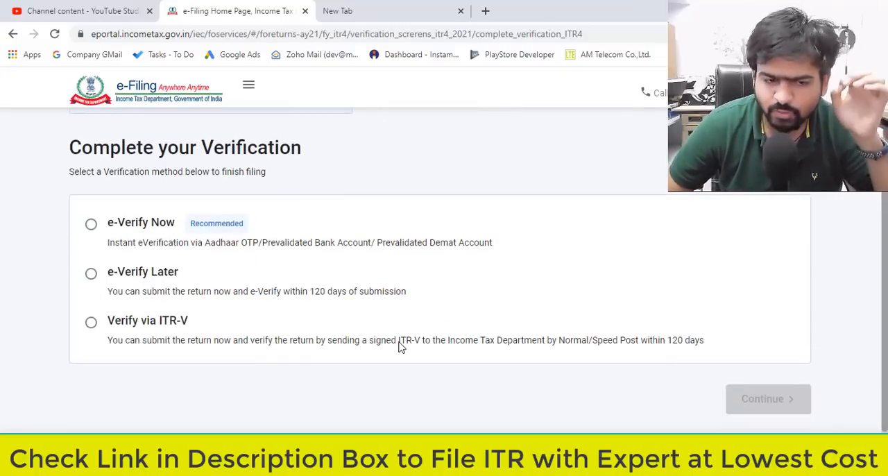